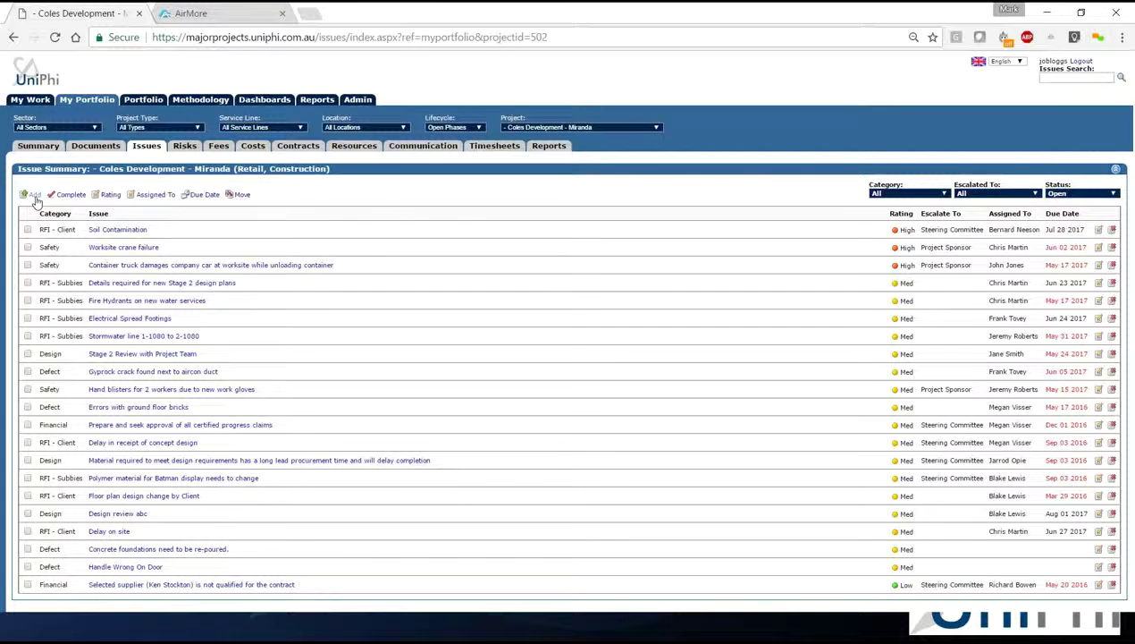
# Step: Start a new issue for the Coles Development - Miranda project and review the available issue categories
pyautogui.click(34, 195)
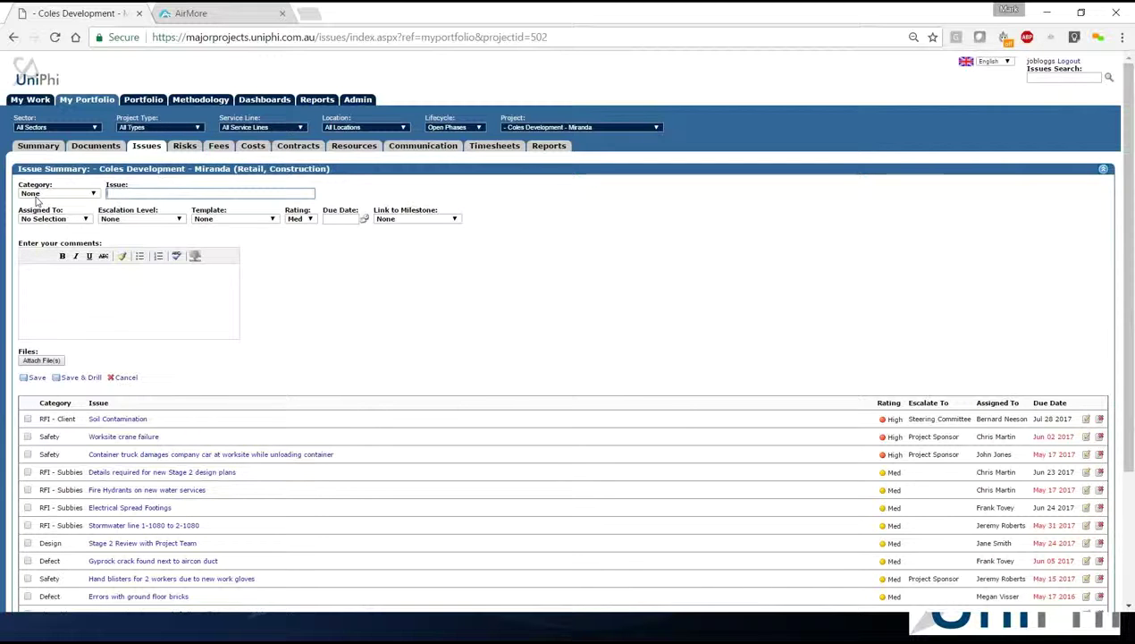
pyautogui.click(37, 195)
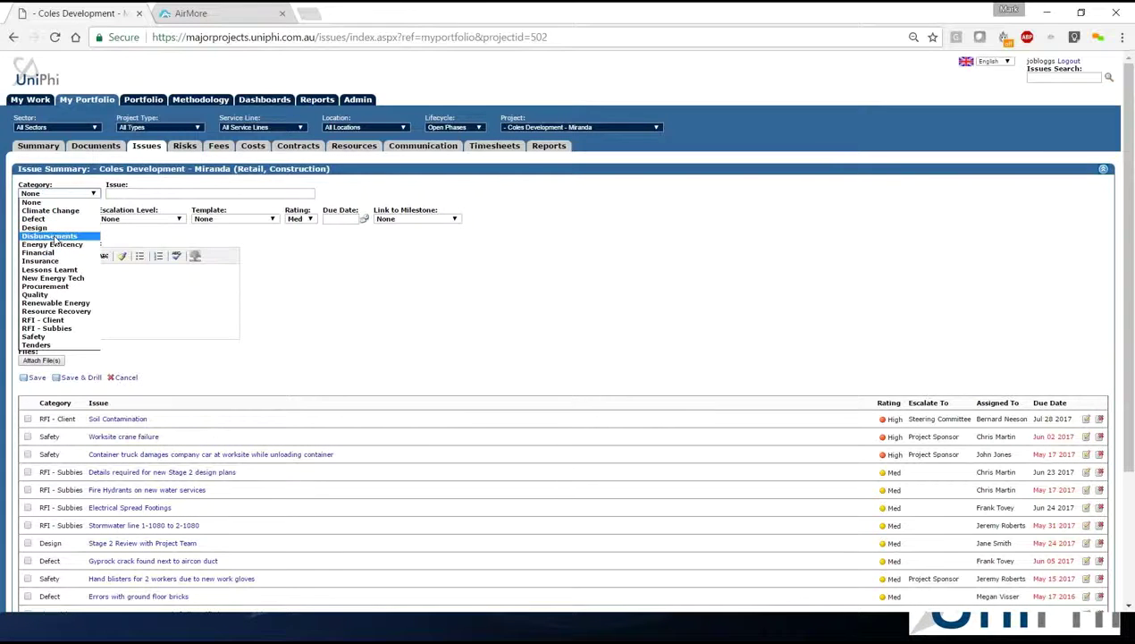
pyautogui.click(507, 98)
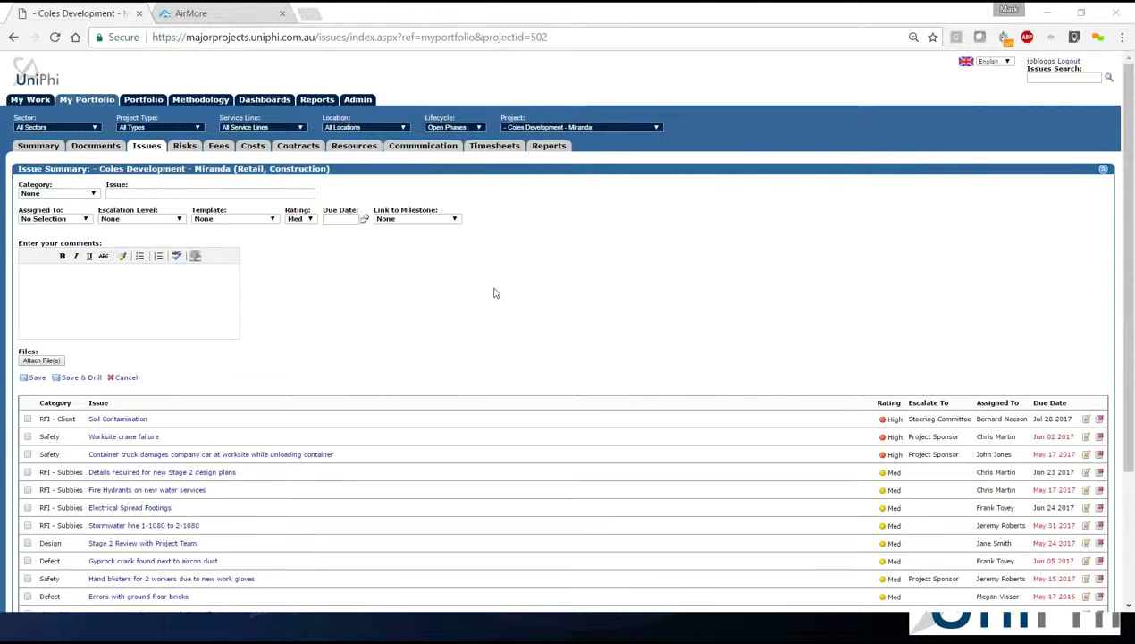
# Step: Set the new issue's category to Safety and view the options of its Type field
pyautogui.click(74, 197)
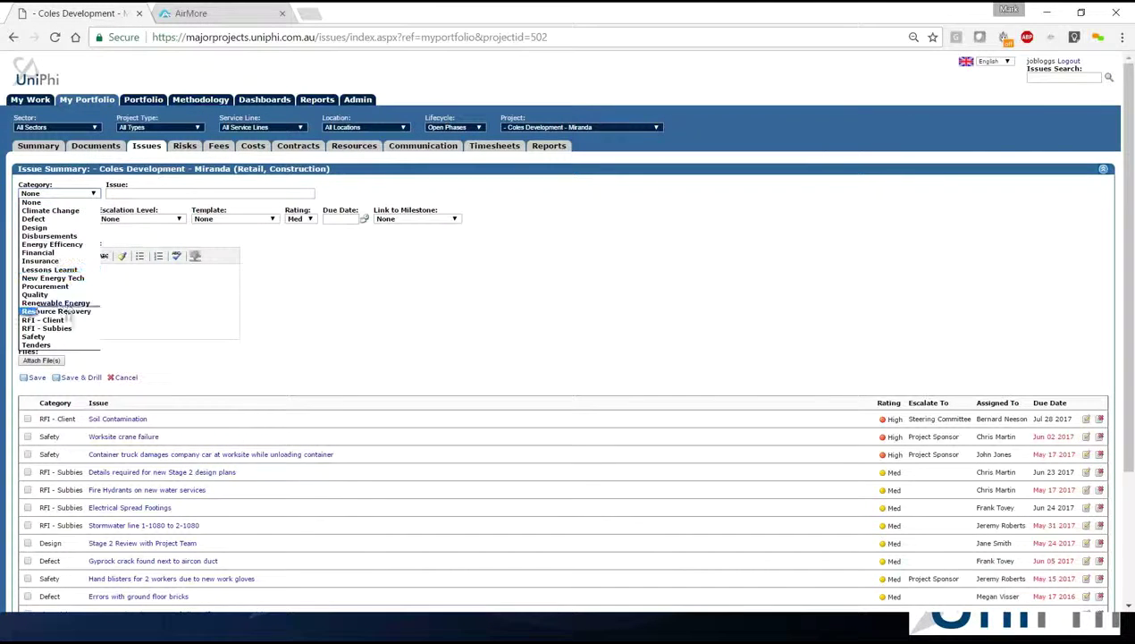
pyautogui.click(73, 338)
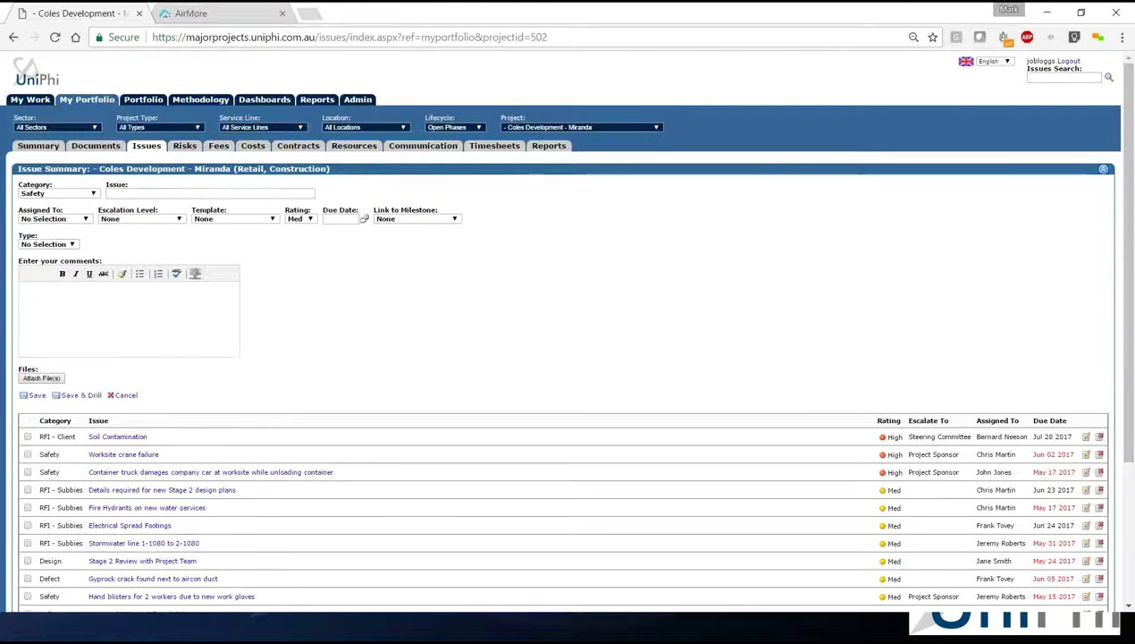
pyautogui.click(52, 245)
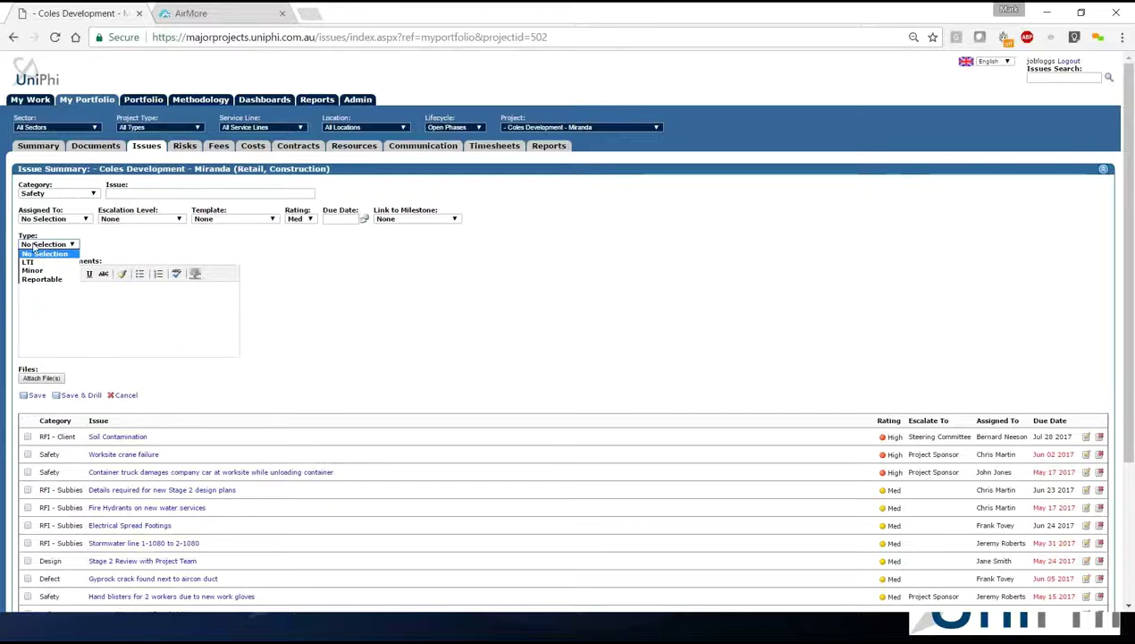
# Step: Set the issue's category to Design and review the drawing types, keeping No Selection
pyautogui.click(59, 195)
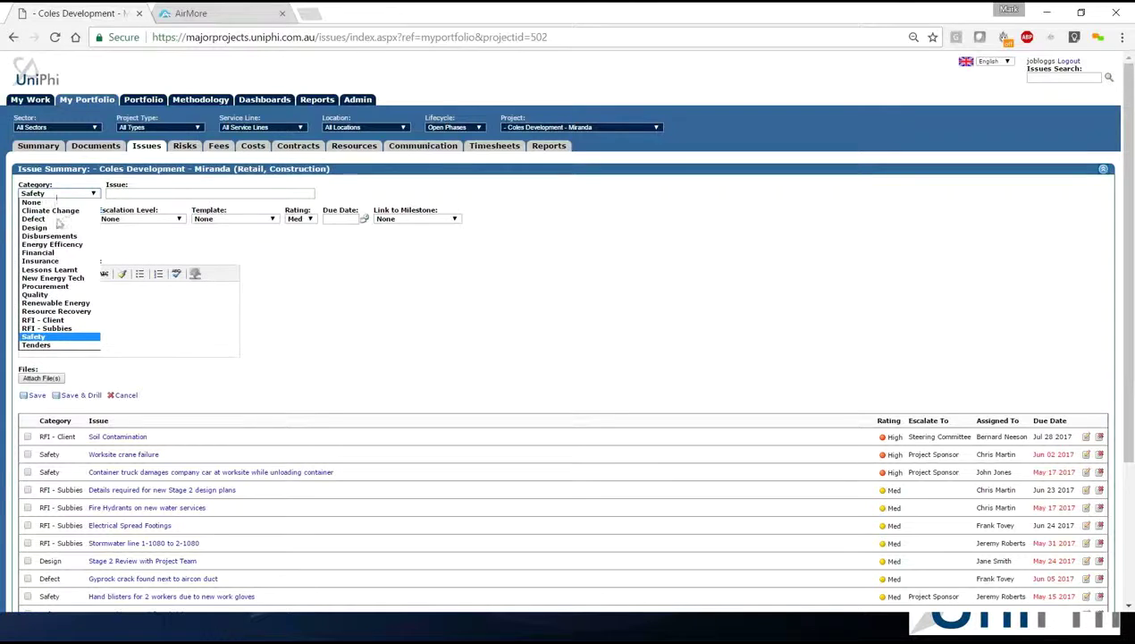
pyautogui.click(59, 227)
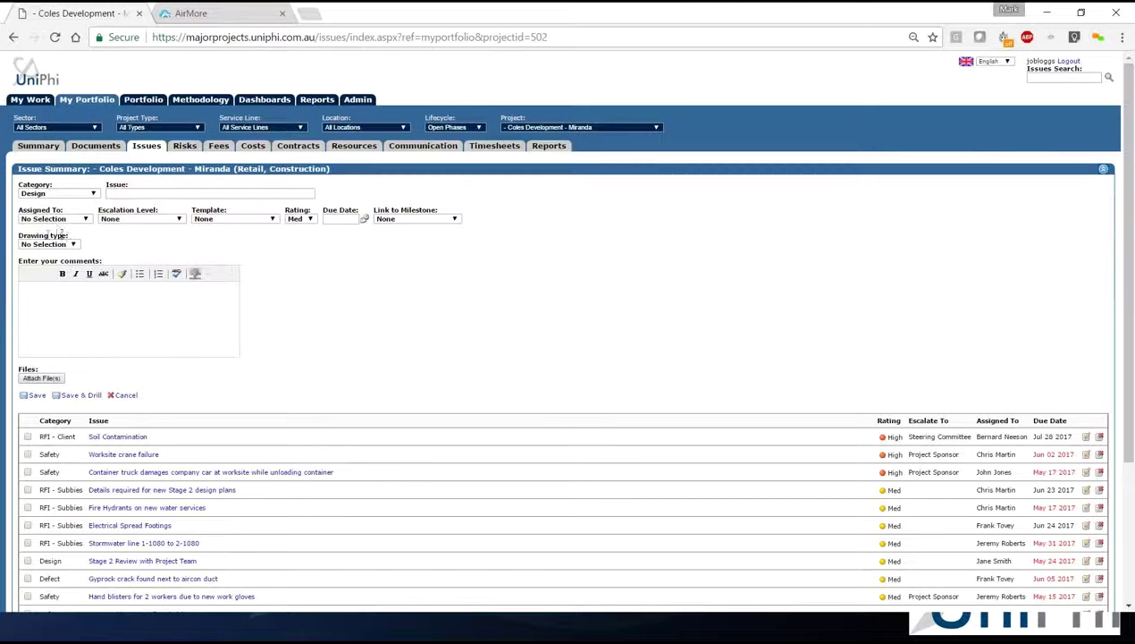
pyautogui.click(63, 245)
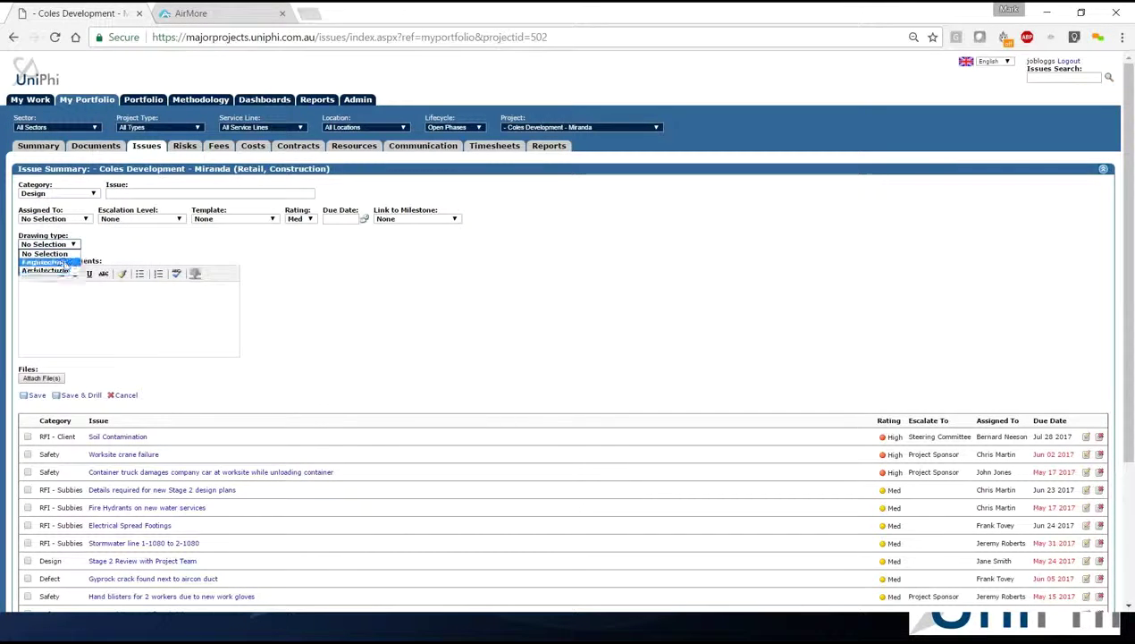
pyautogui.click(43, 254)
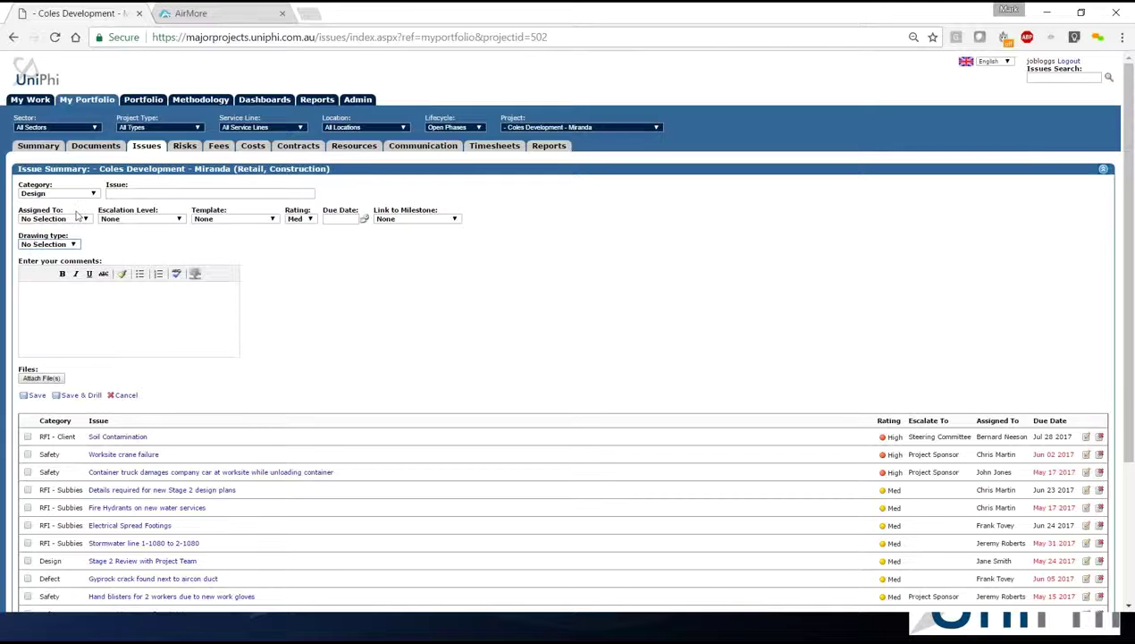
# Step: Title the issue "Something is wrong with audio" and assign it to a project team member
pyautogui.click(124, 195)
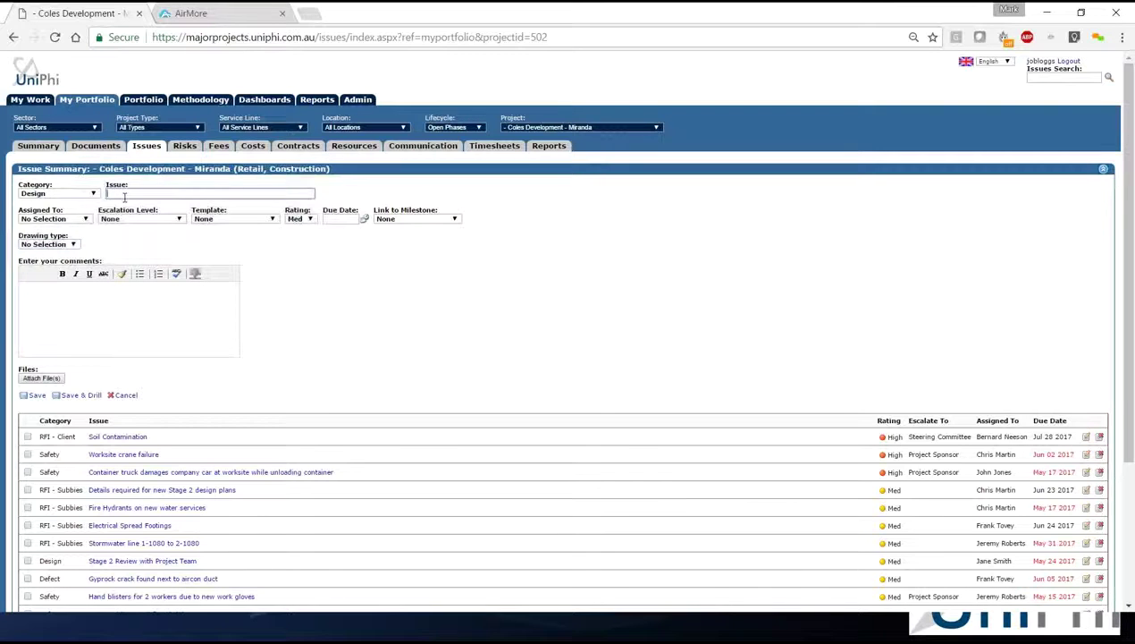
pyautogui.click(201, 195)
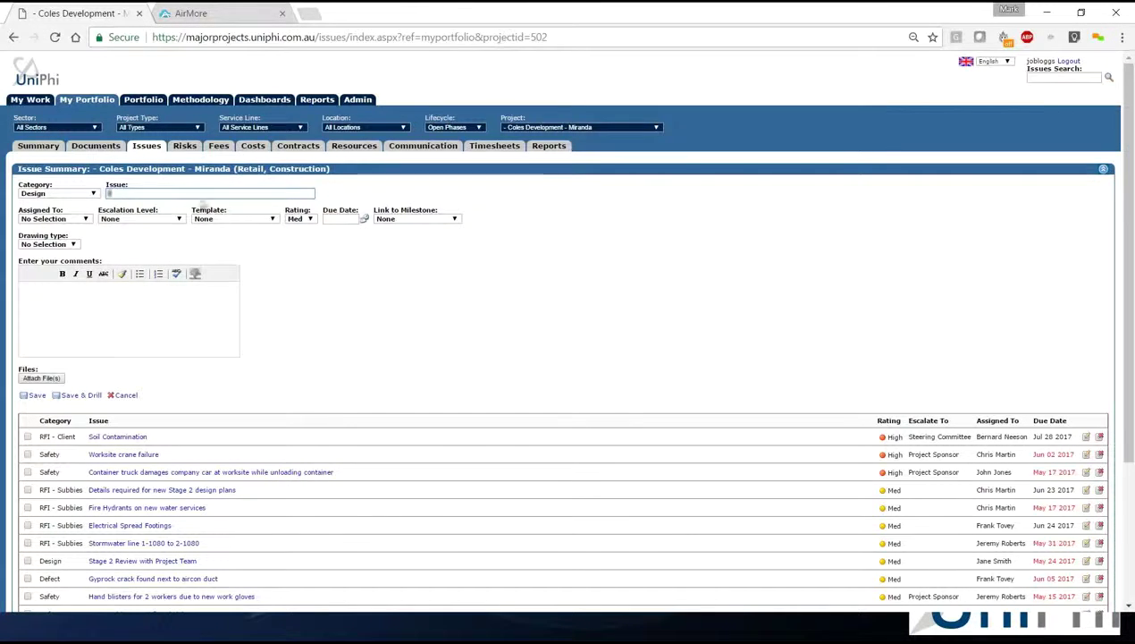
pyautogui.write('Something is wrong with audio')
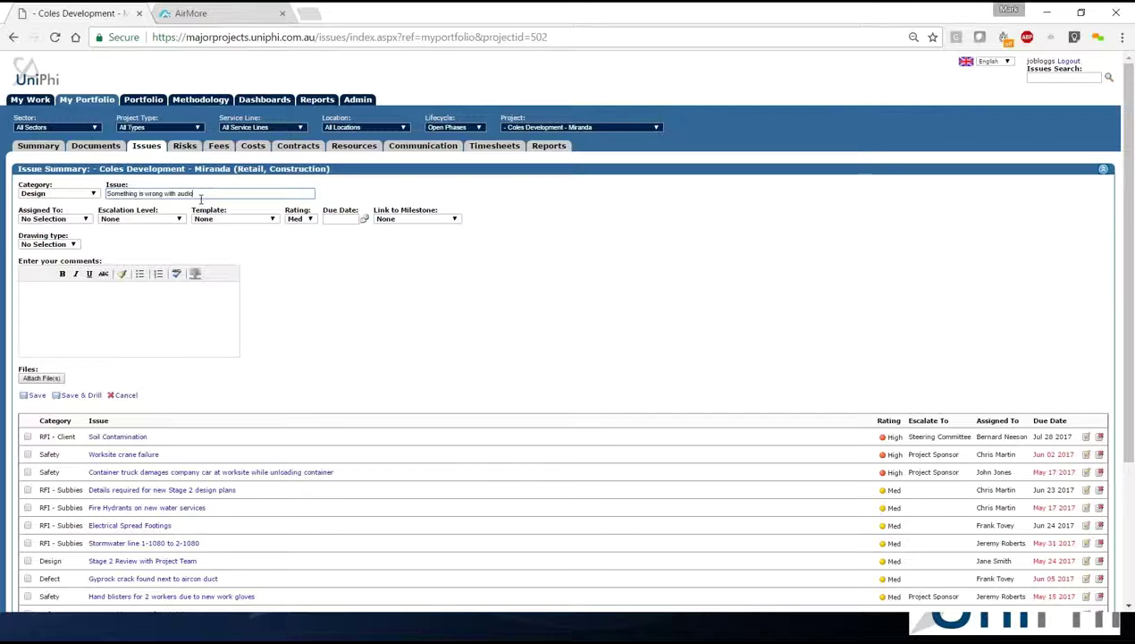
pyautogui.click(85, 220)
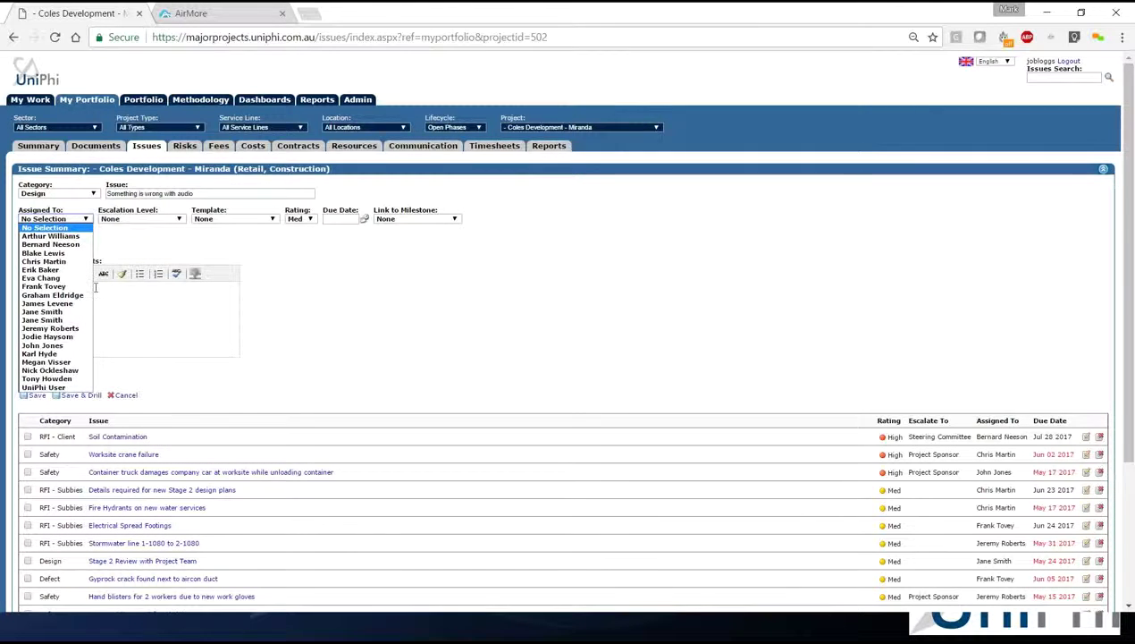
pyautogui.click(69, 379)
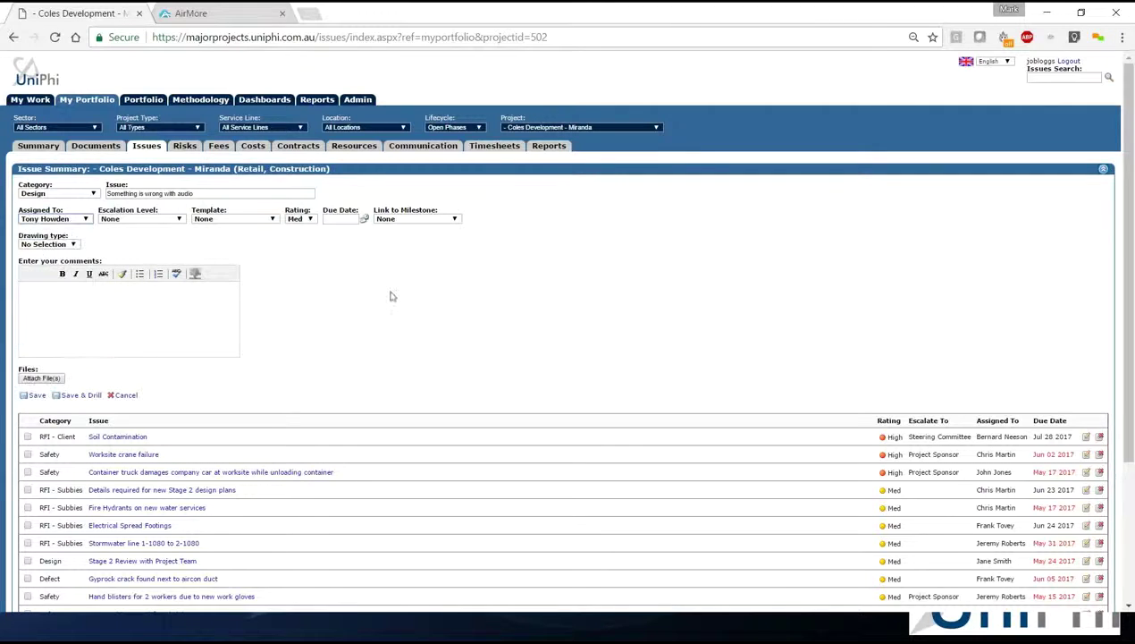
# Step: Review the escalation levels and set the issue's template to Tender Response
pyautogui.click(179, 219)
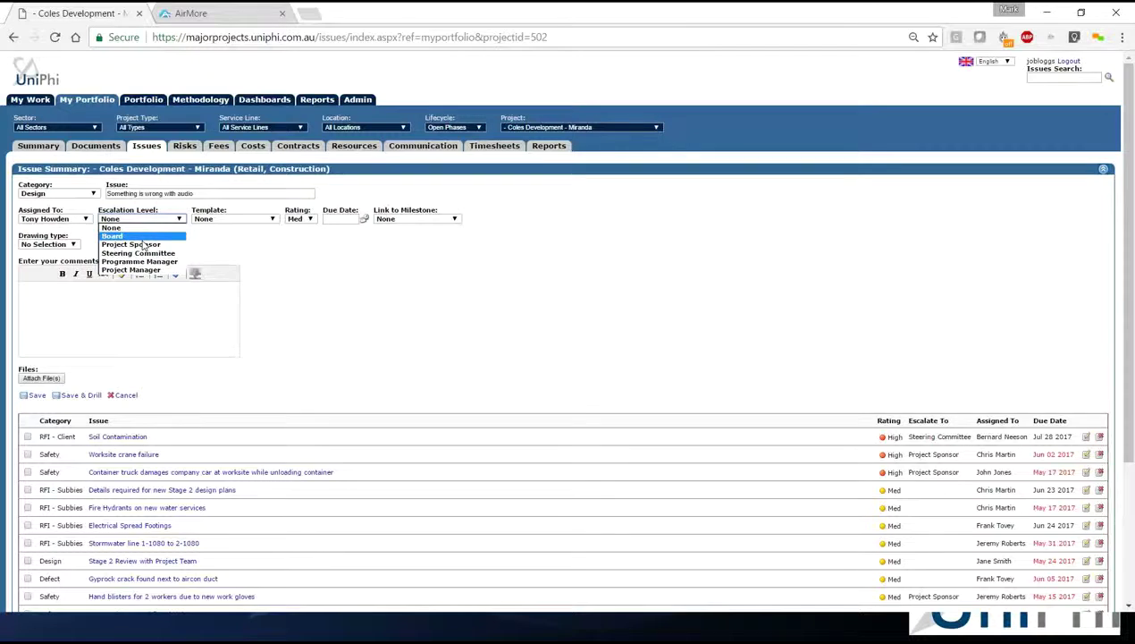
pyautogui.click(236, 220)
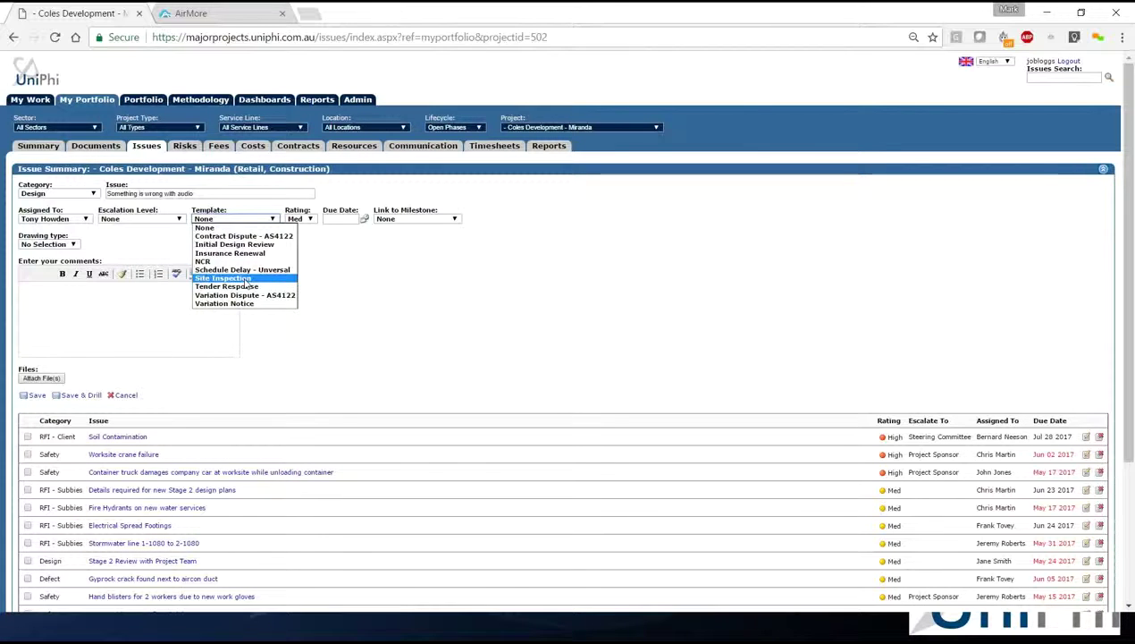
pyautogui.click(246, 286)
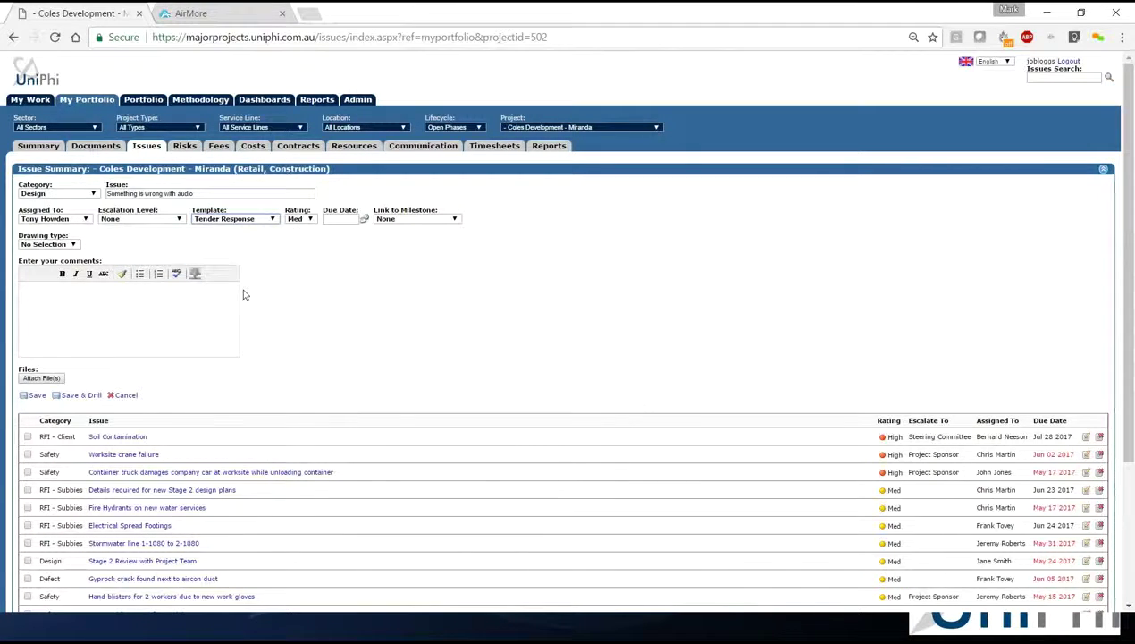
# Step: Review the rating and milestone options, keeping the rating at Med and the milestone link at None
pyautogui.click(304, 224)
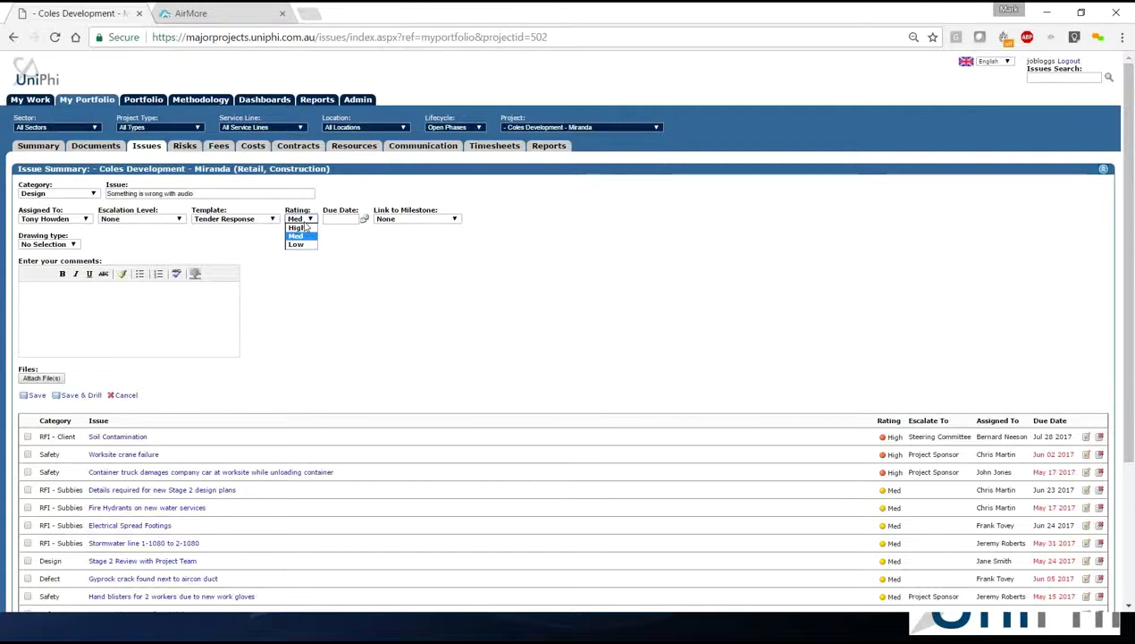
pyautogui.click(305, 224)
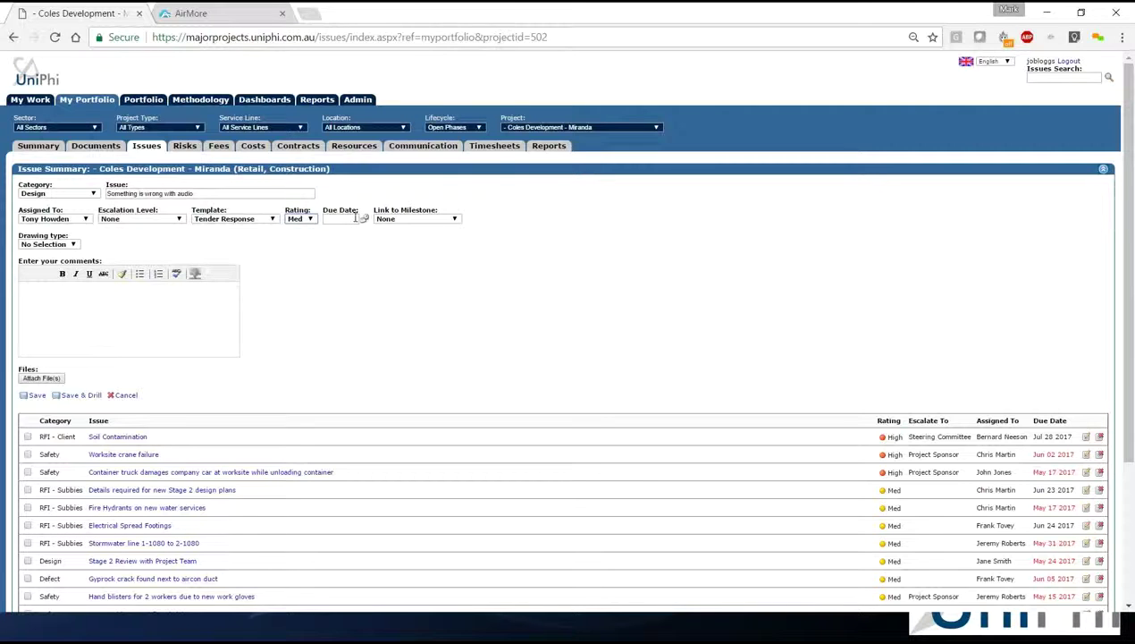
pyautogui.click(390, 220)
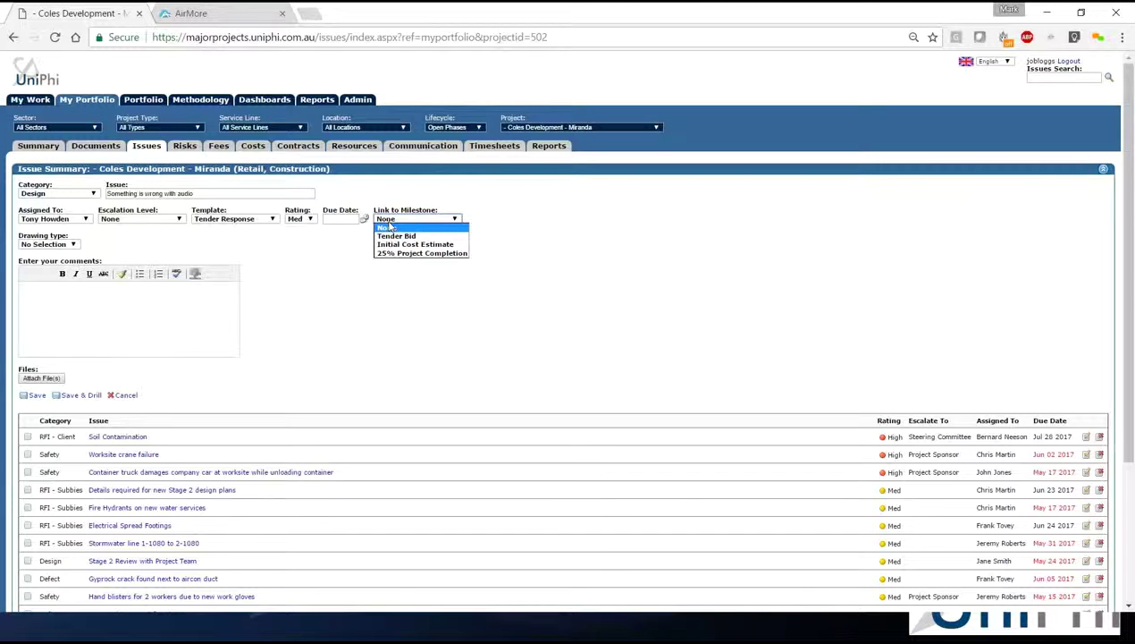
pyautogui.click(390, 227)
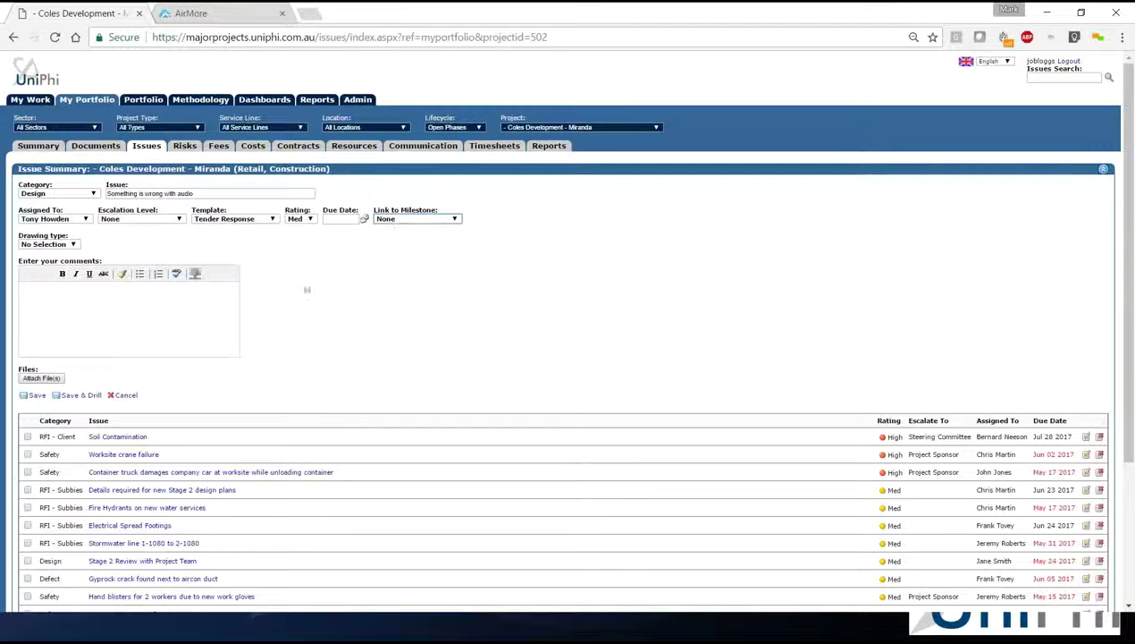
# Step: Look at the file attachment option and save the new issue without attaching a file
pyautogui.click(187, 295)
pyautogui.click(40, 378)
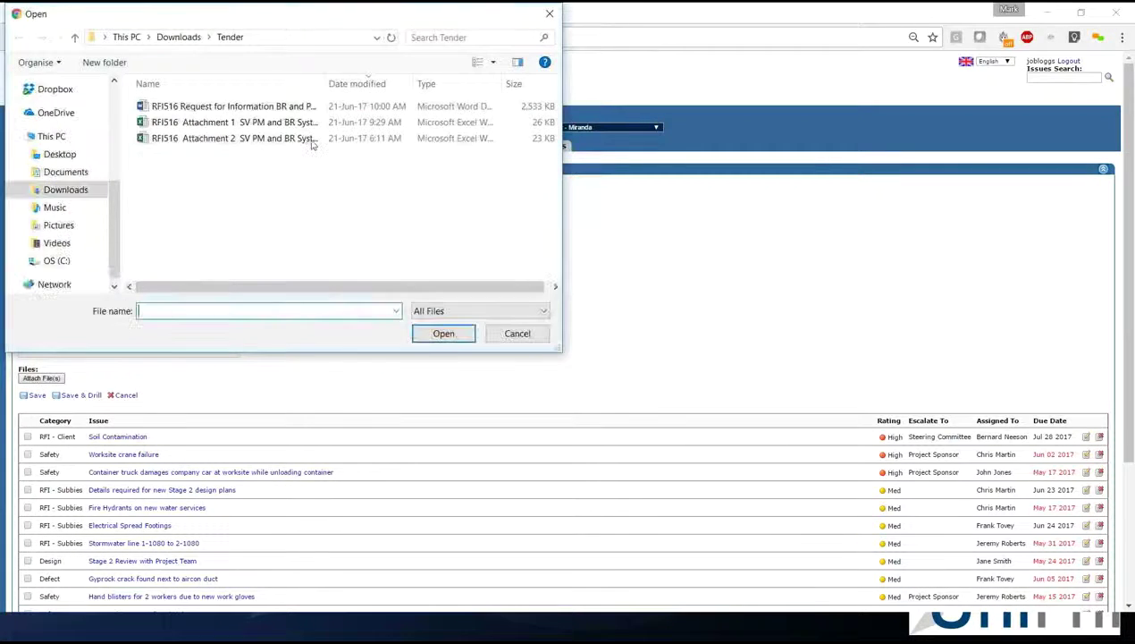
pyautogui.click(517, 333)
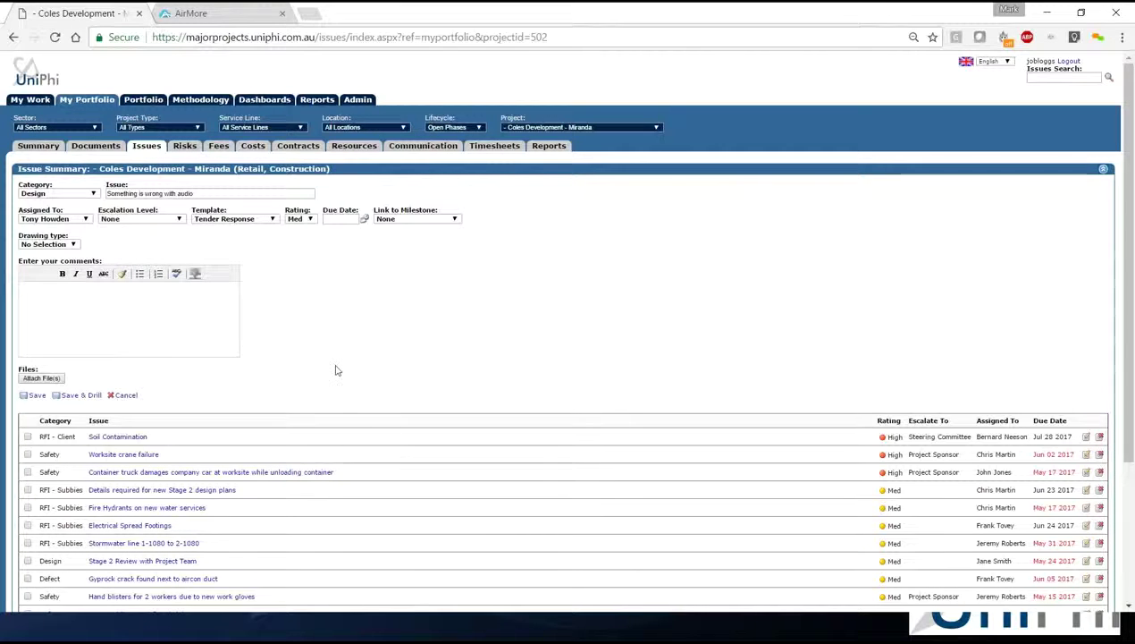
pyautogui.click(35, 399)
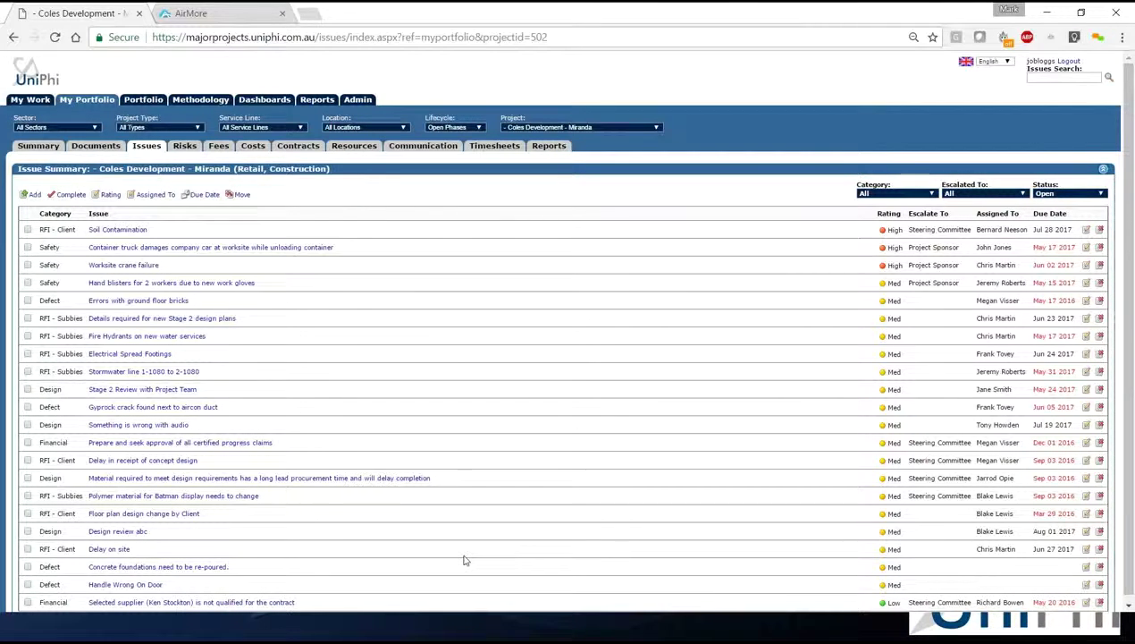
# Step: View the details of the "Concrete foundations need to be re-poured." issue and return to the issue list
pyautogui.scroll(-1, 464, 560)
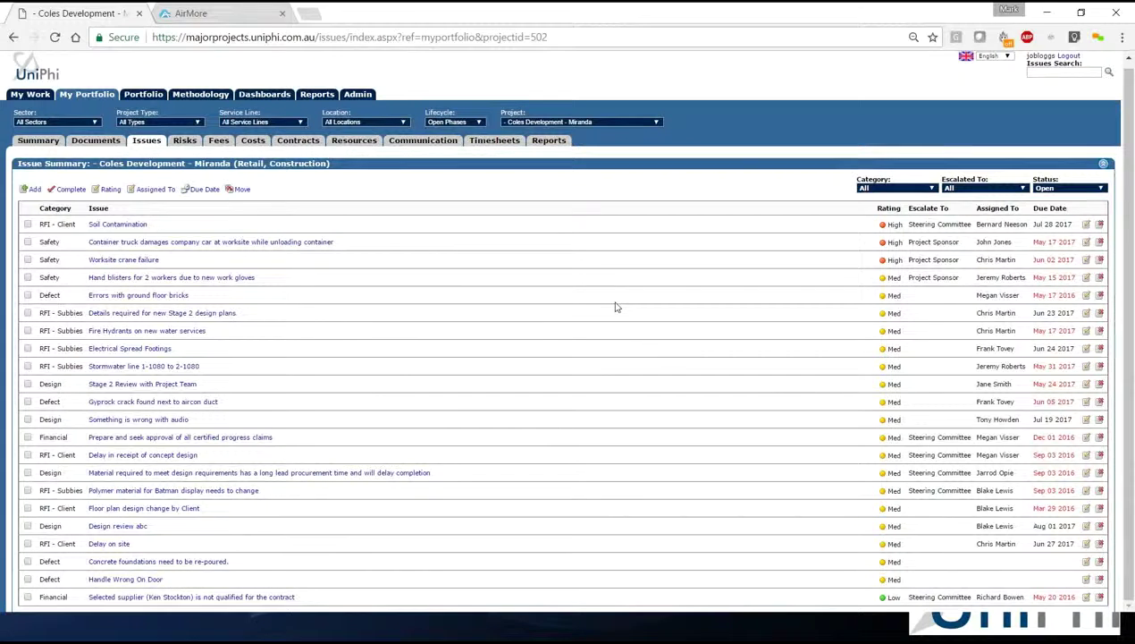
pyautogui.click(176, 564)
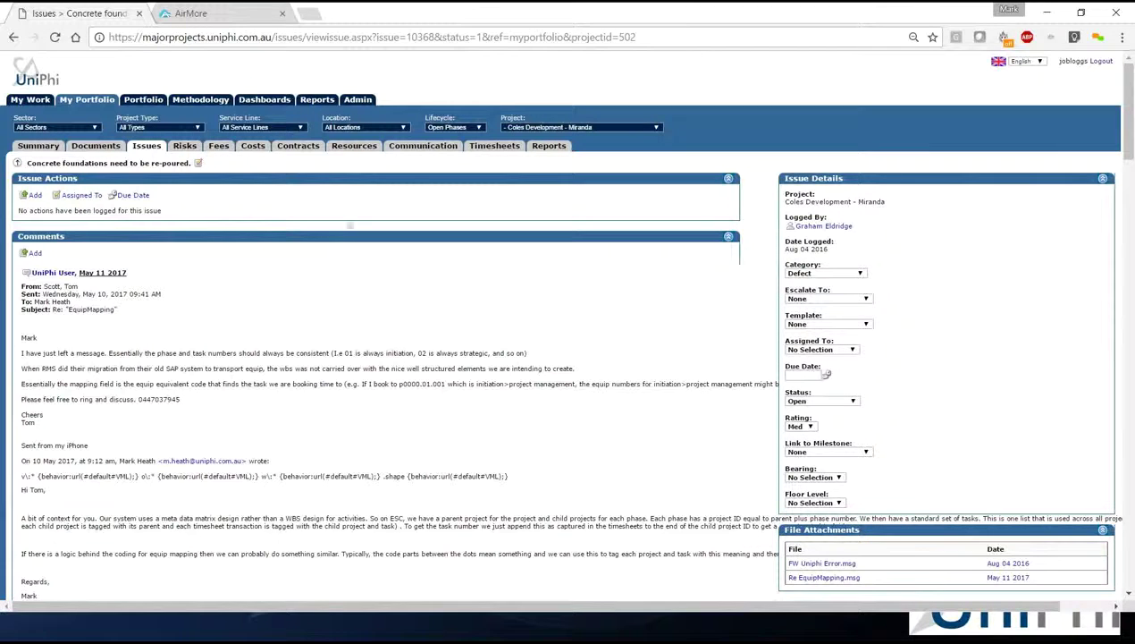
pyautogui.click(17, 164)
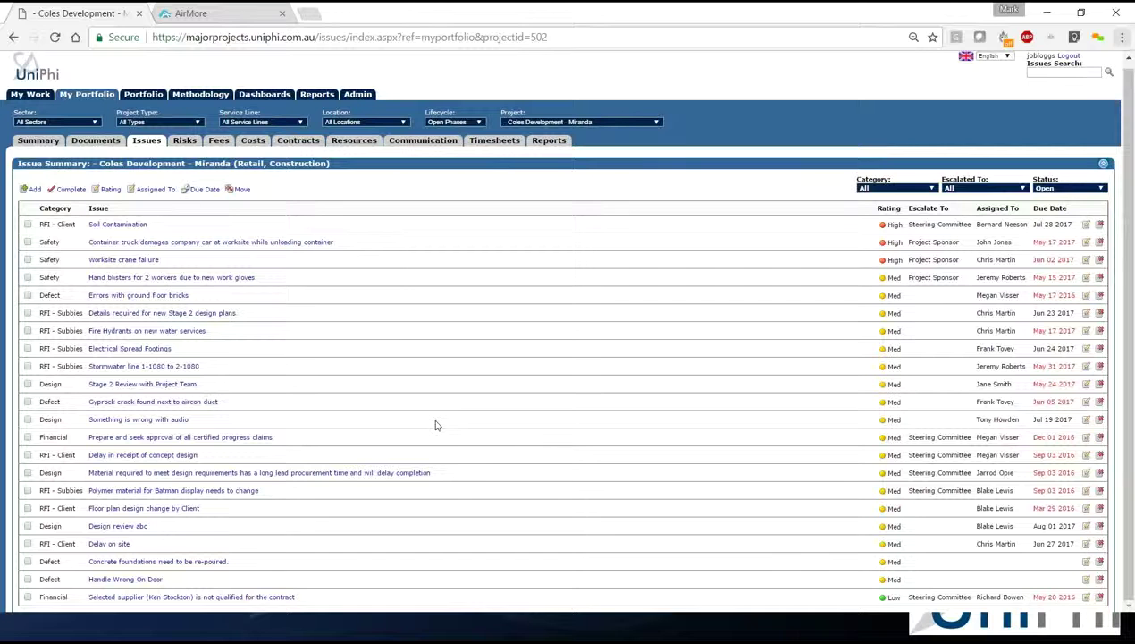
# Step: Switch to the Outlook inbox and start saving the selected certificate enquiry email as a UniPhi issue
pyautogui.hotkey('alt', 'Tab')
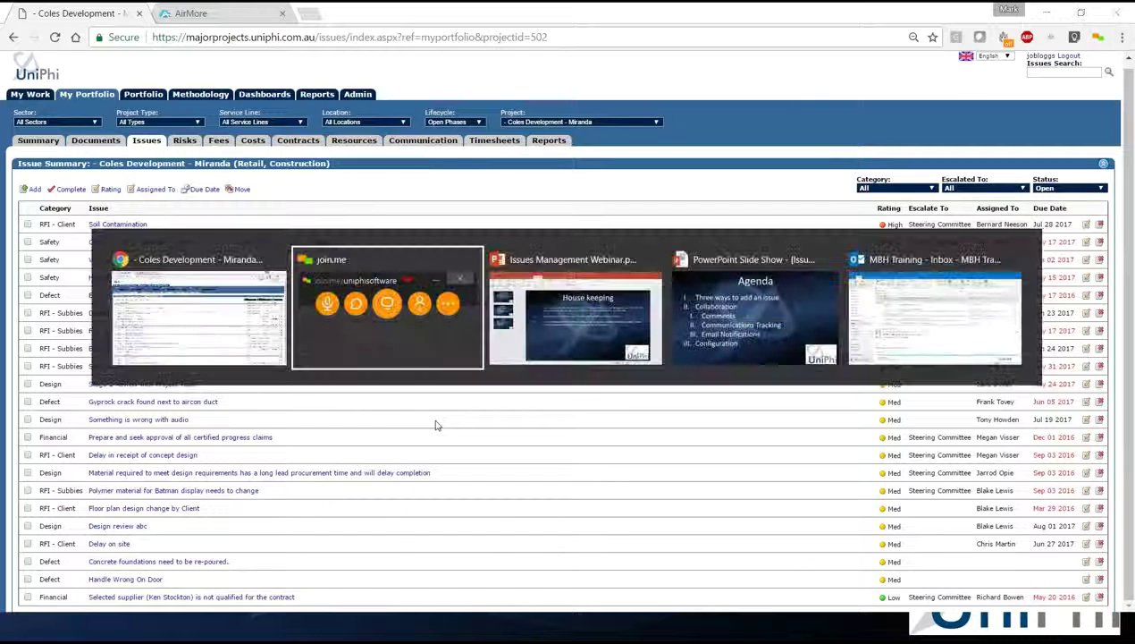
pyautogui.hotkey('alt', 'Tab')
pyautogui.hotkey('alt', 'Tab')
pyautogui.hotkey('alt', 'Tab')
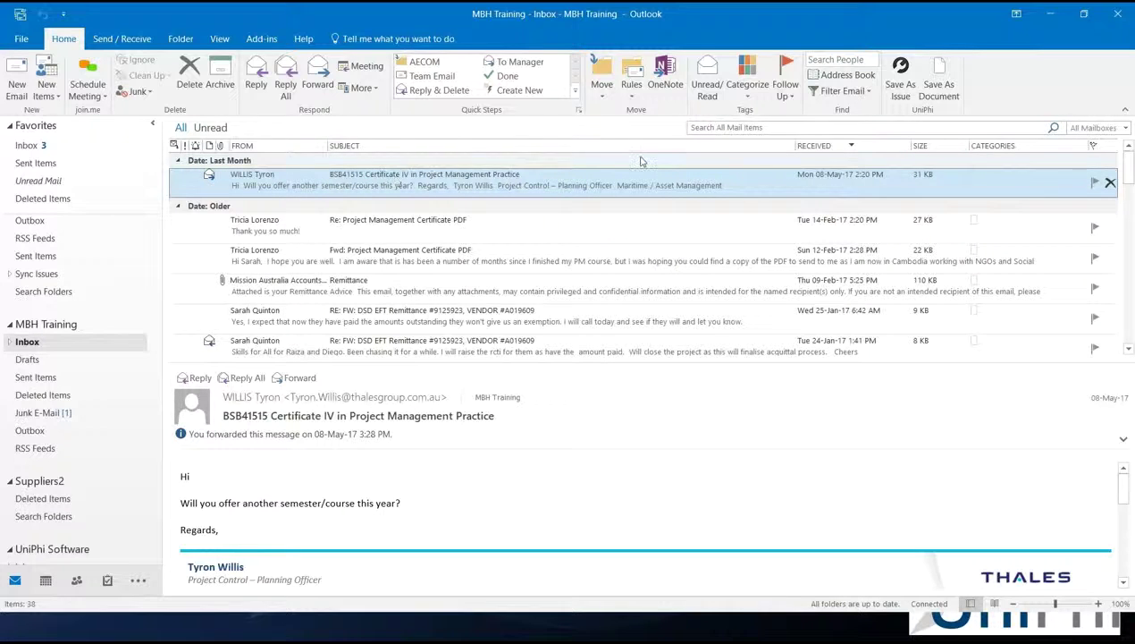
pyautogui.click(901, 89)
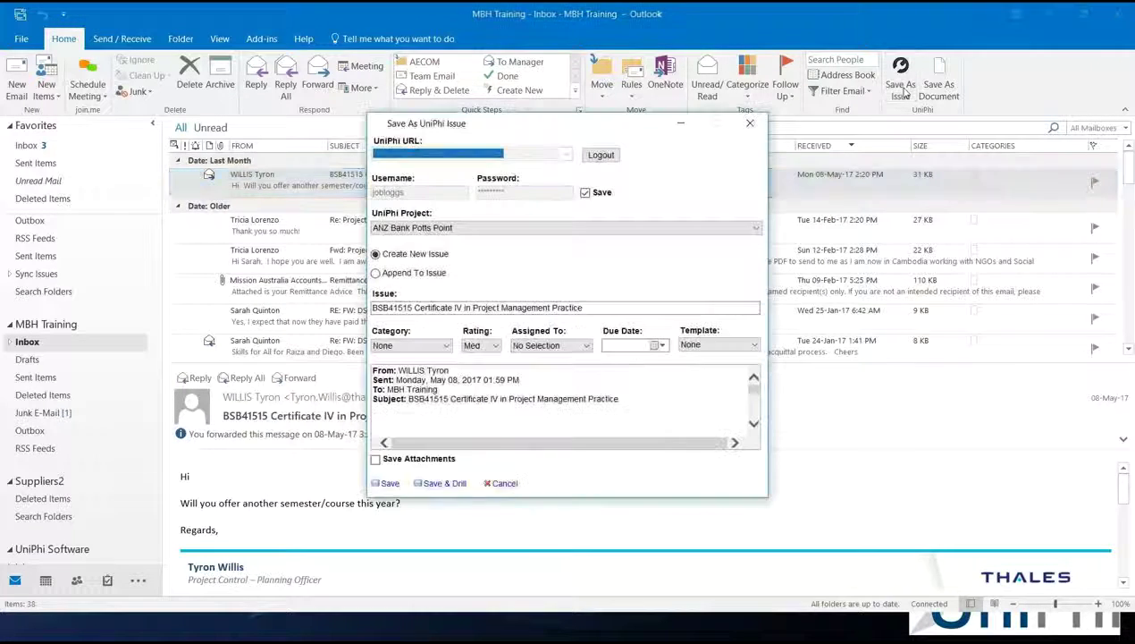
# Step: Set the email issue's project to Coles Development - Miranda and its category to Design
pyautogui.click(516, 229)
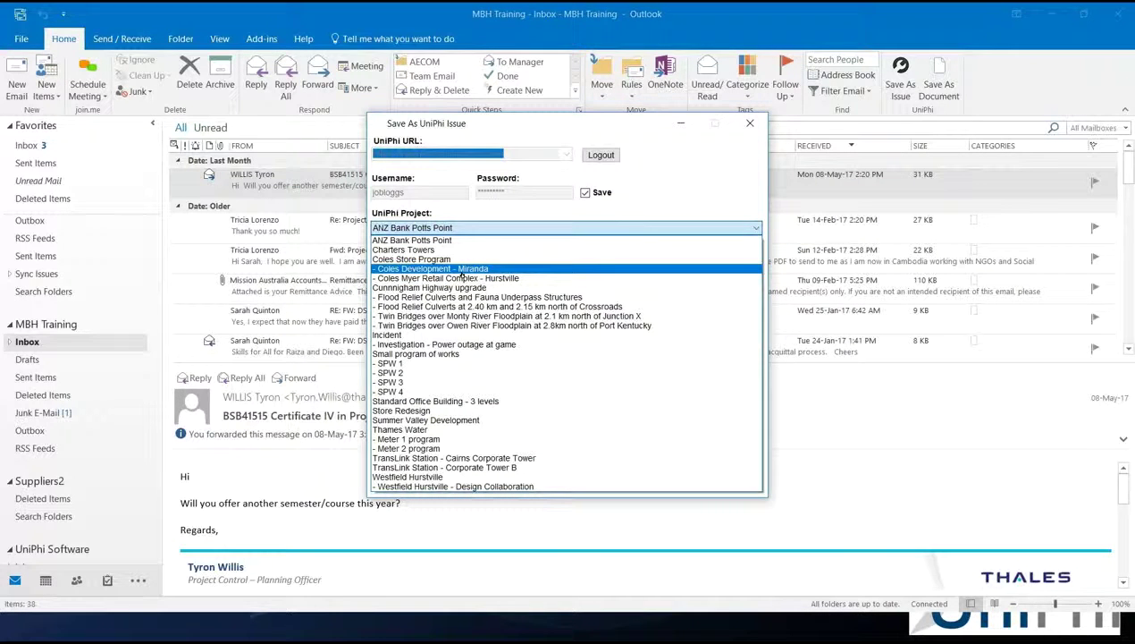
pyautogui.click(461, 270)
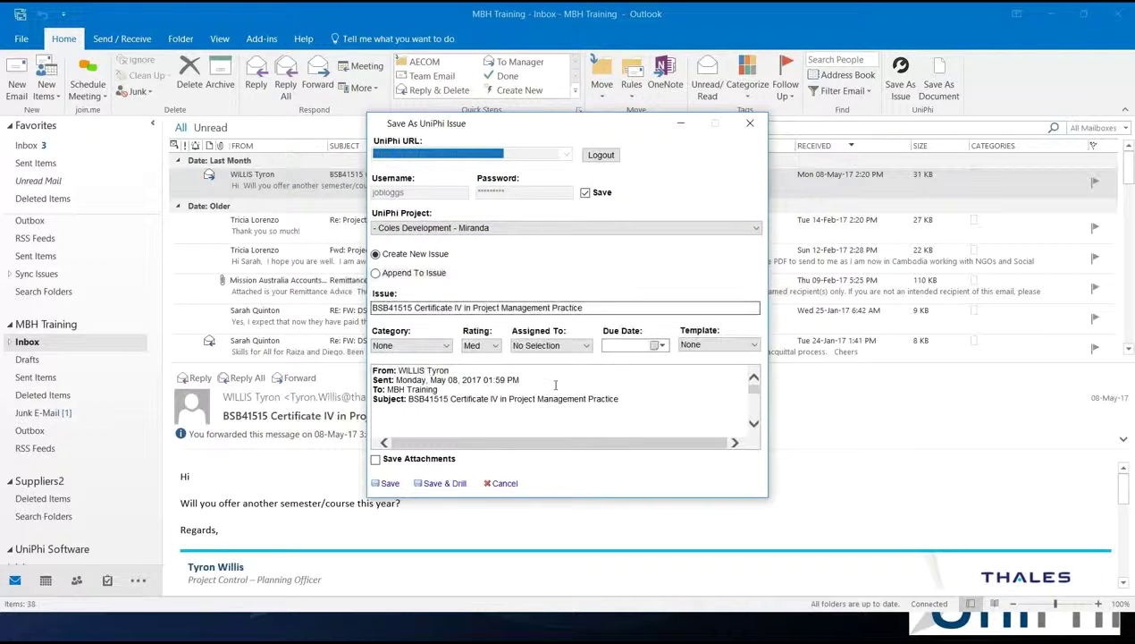
pyautogui.click(433, 346)
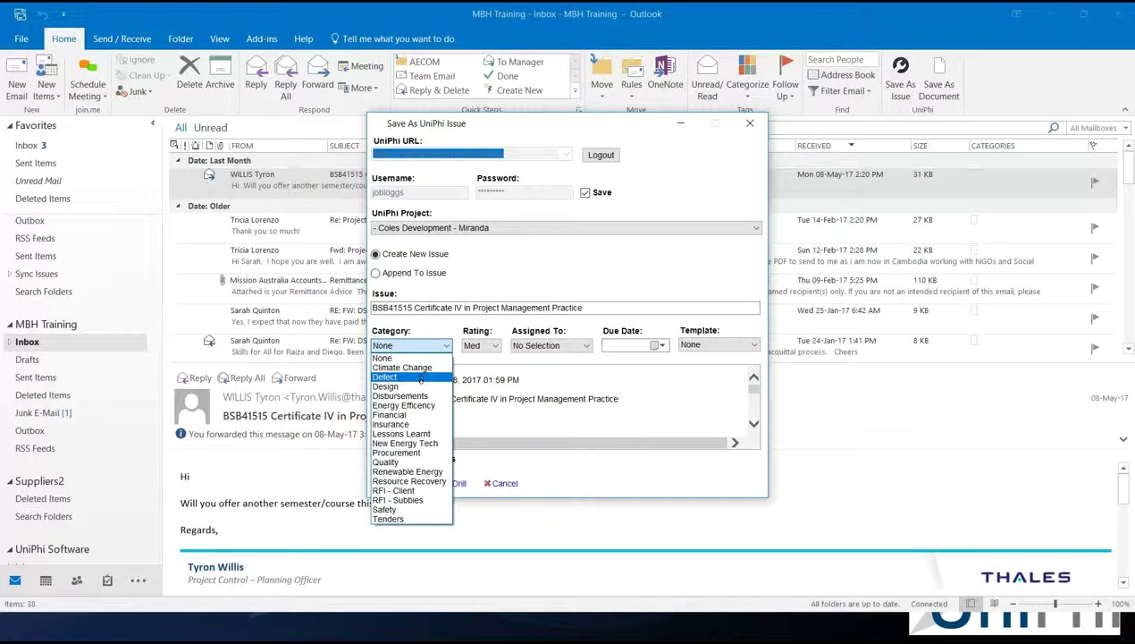
pyautogui.click(420, 386)
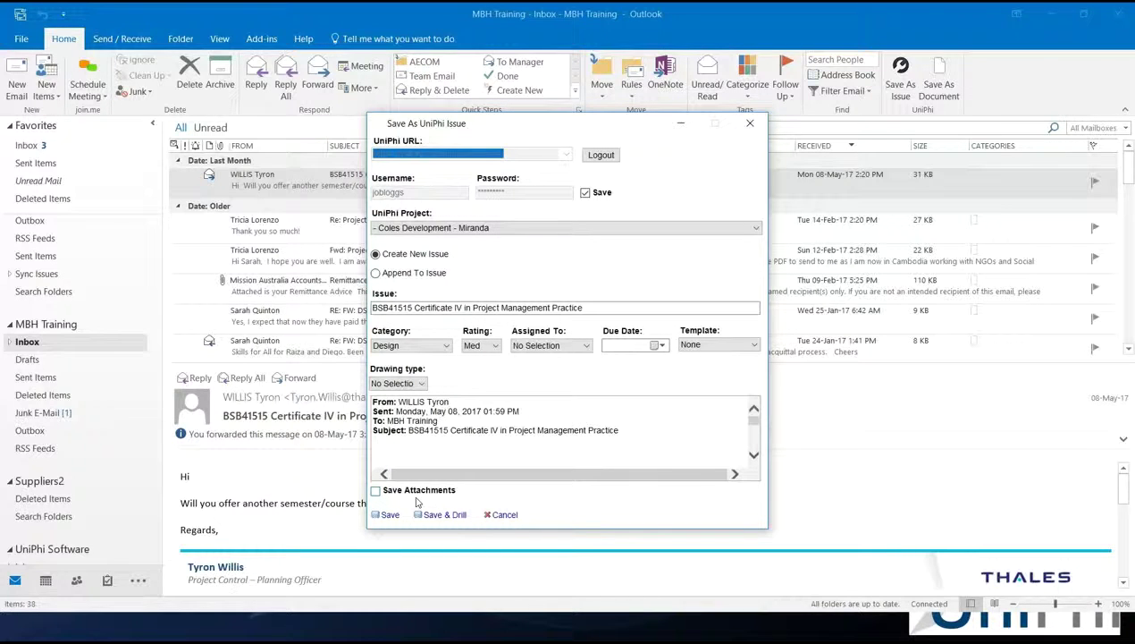
# Step: Save the email as an issue without its attachments and open the new issue's record in UniPhi
pyautogui.click(436, 516)
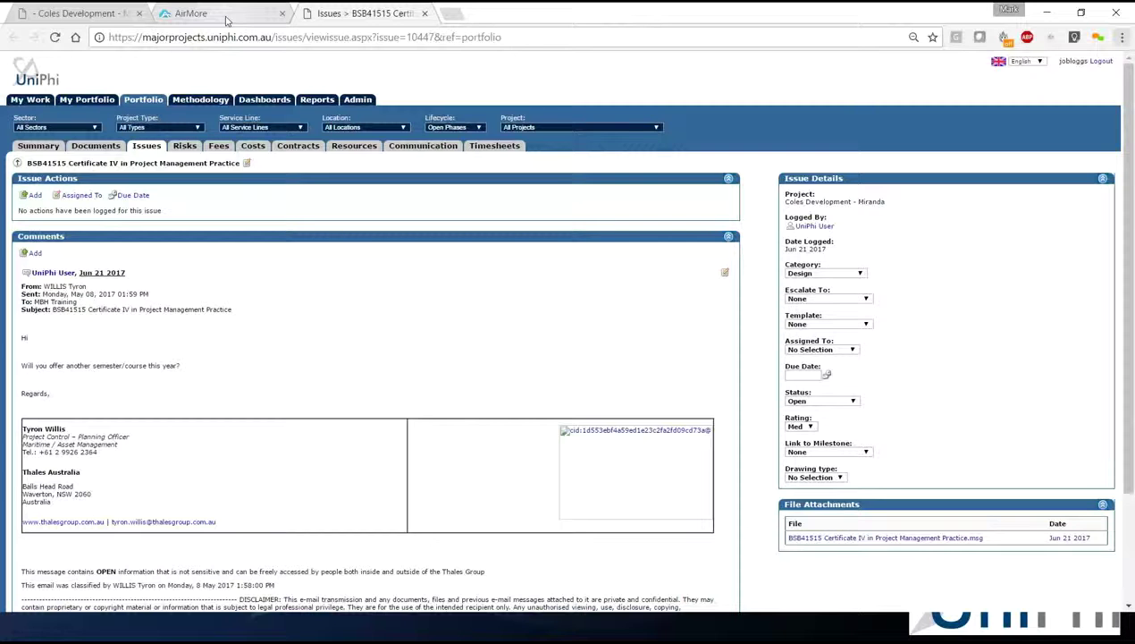
# Step: Switch to AirMore, mirror the phone's screen, and start a new Coles Development - Miranda issue described as "Webinar presentation" in the mobile app
pyautogui.click(227, 20)
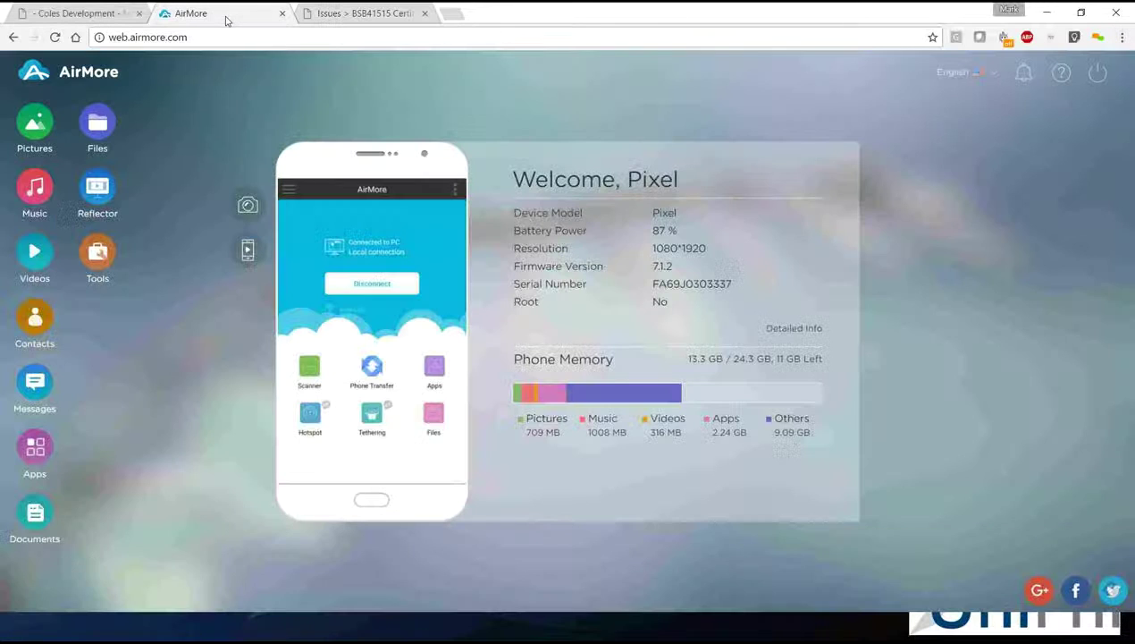
pyautogui.click(97, 189)
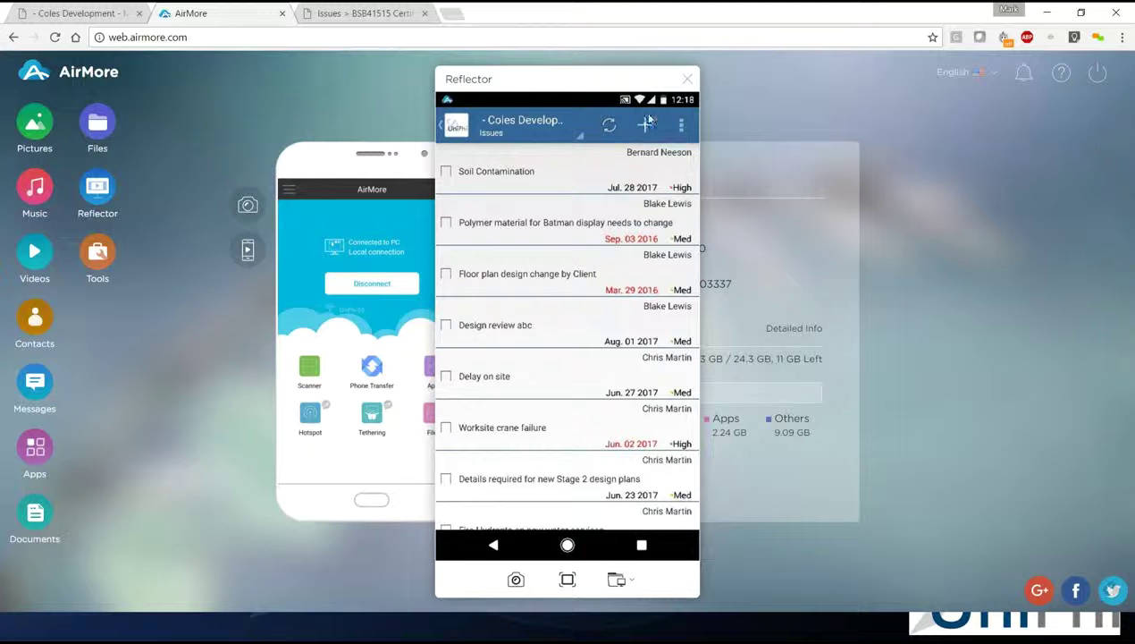
pyautogui.click(643, 139)
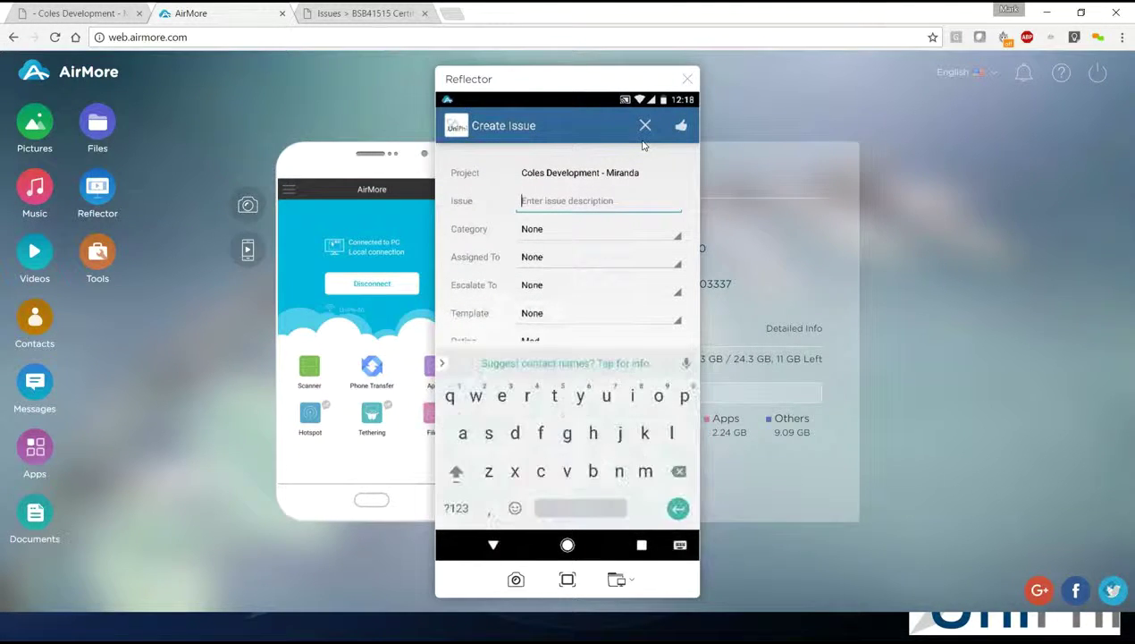
pyautogui.write('We')
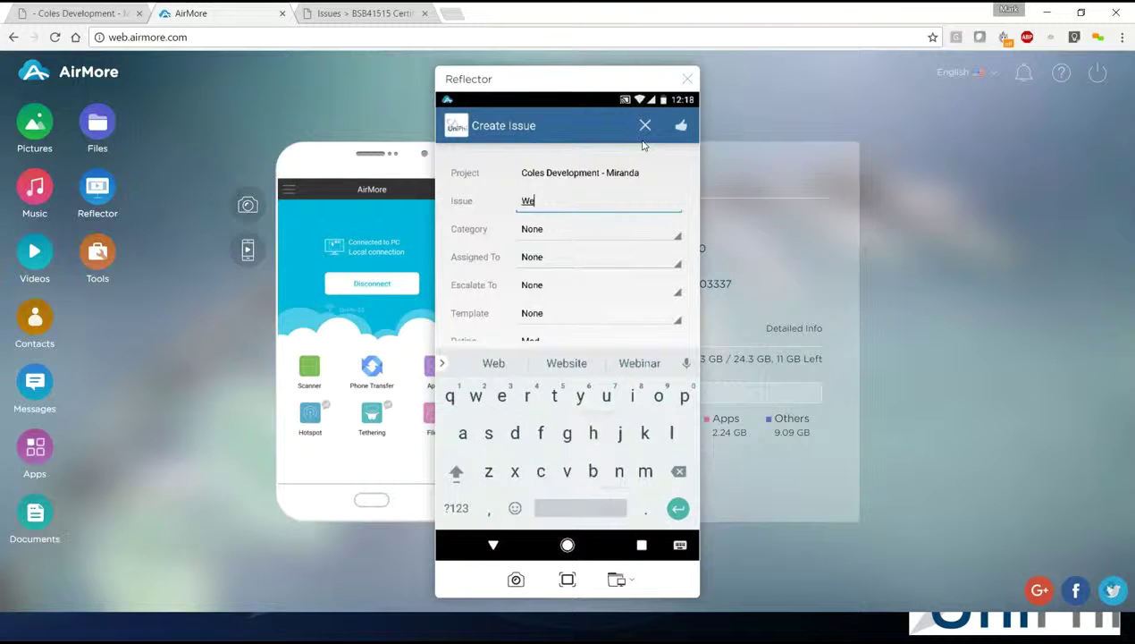
pyautogui.write('binar p')
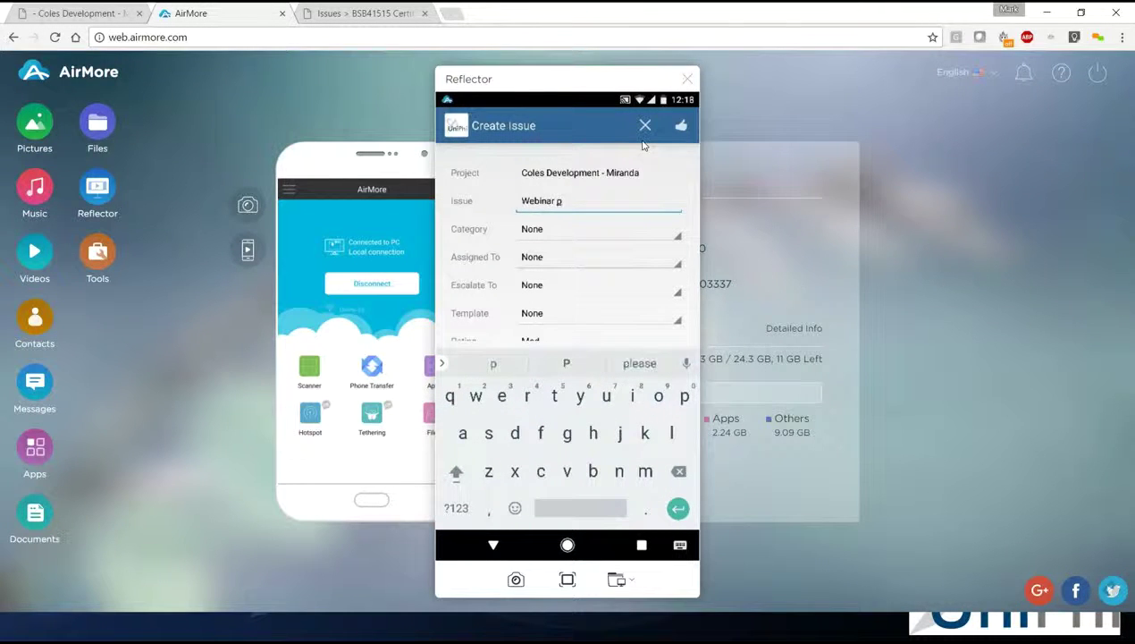
pyautogui.write('redesentation')
pyautogui.press('Return')
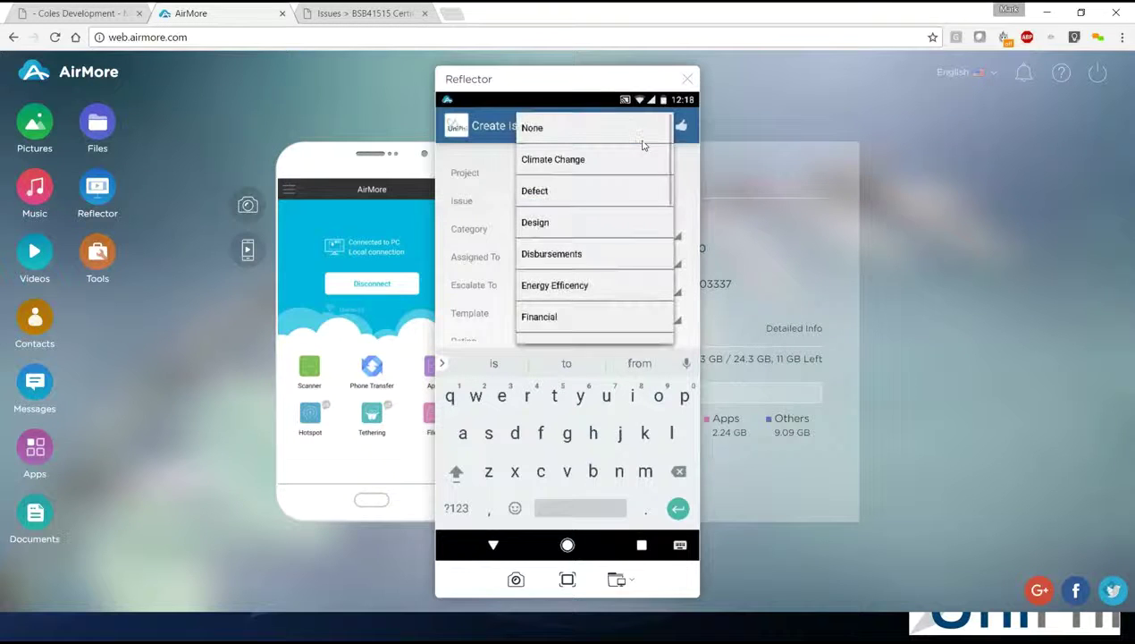
# Step: Set the new mobile issue's category to Design and bring up its remaining fields
pyautogui.press('Down')
pyautogui.press('Down')
pyautogui.press('Down')
pyautogui.press('Return')
pyautogui.scroll(-2, 567, 232)
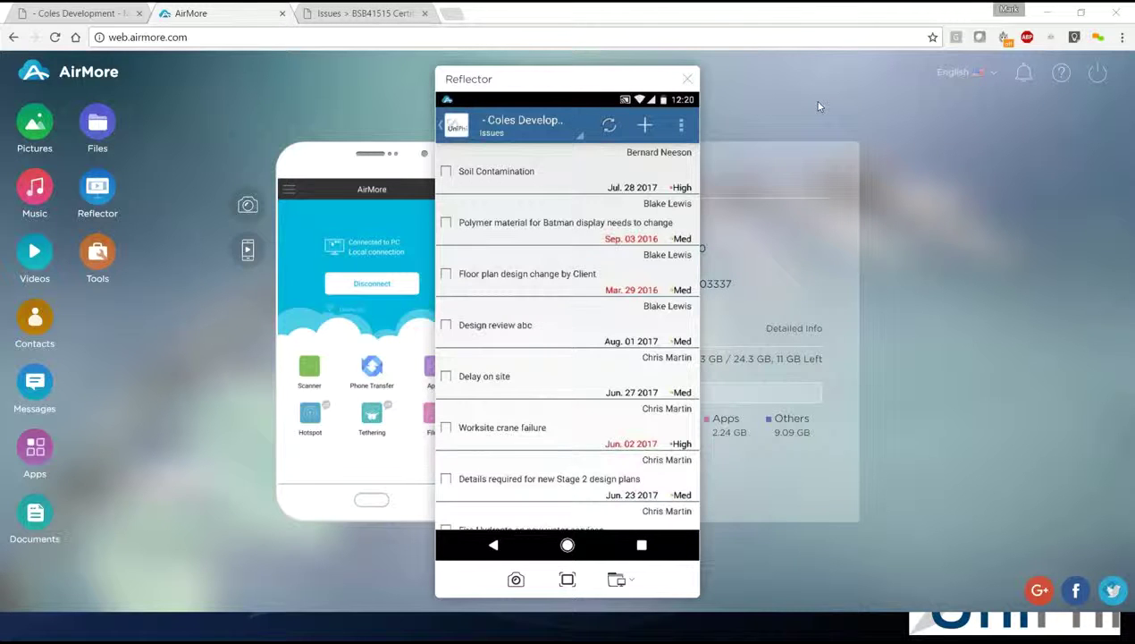
# Step: Switch to the Coles Development - Miranda issue list in UniPhi and refresh it to check the newly added issues
pyautogui.click(117, 22)
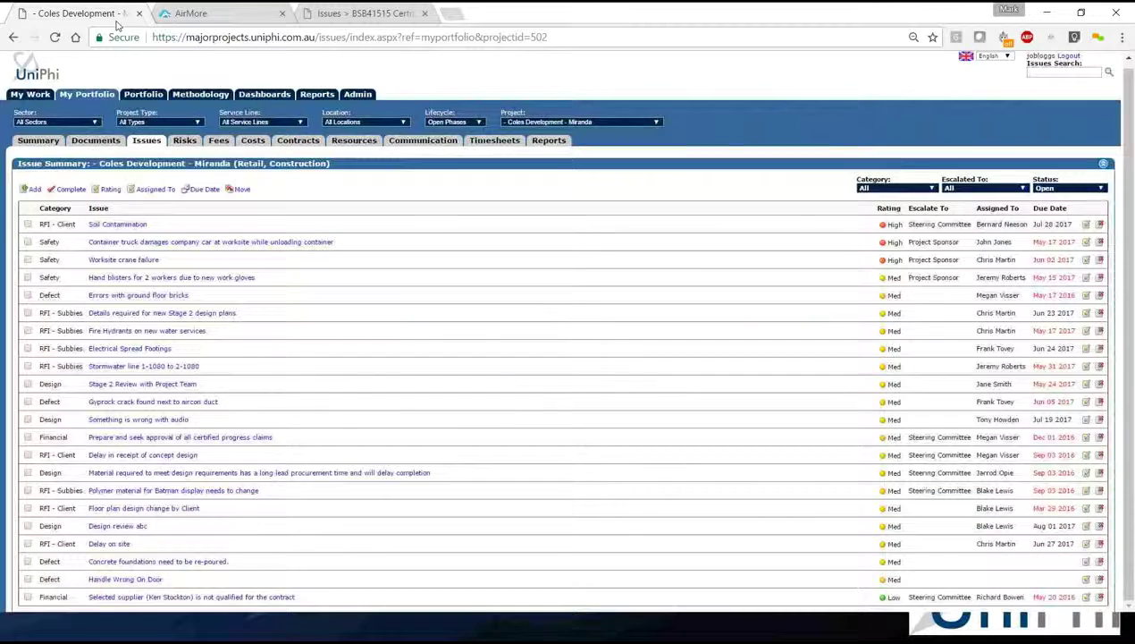
pyautogui.click(141, 143)
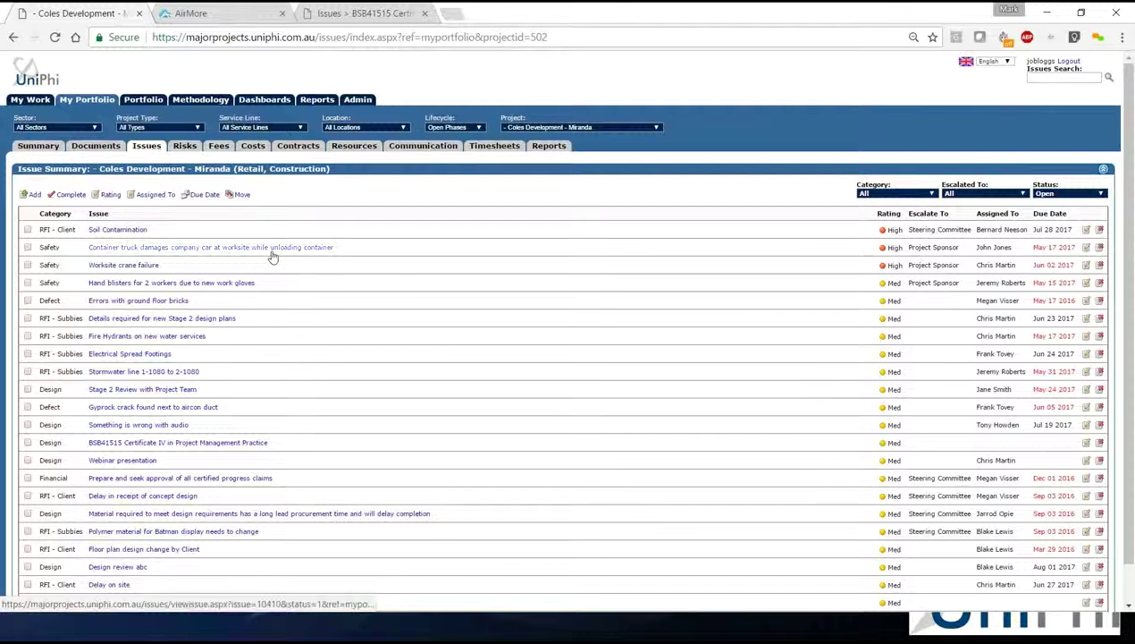
pyautogui.moveTo(271, 248); pyautogui.dragTo(585, 270)
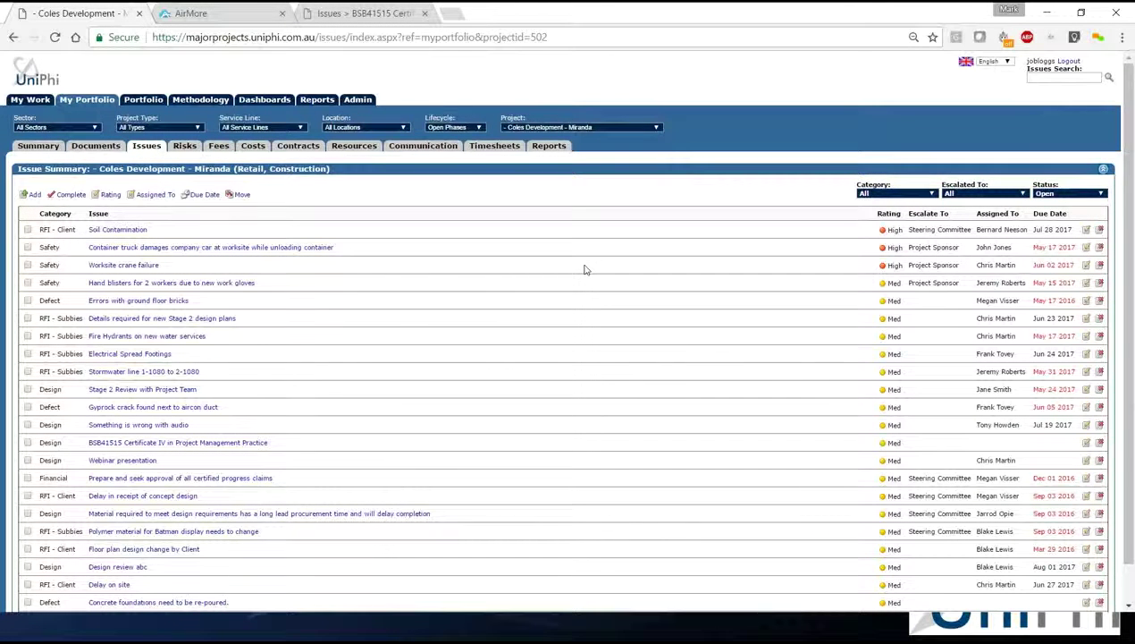
# Step: View the details of the "Webinar presentation" issue, and open the "Something is wrong with audio" issue from the list
pyautogui.click(135, 467)
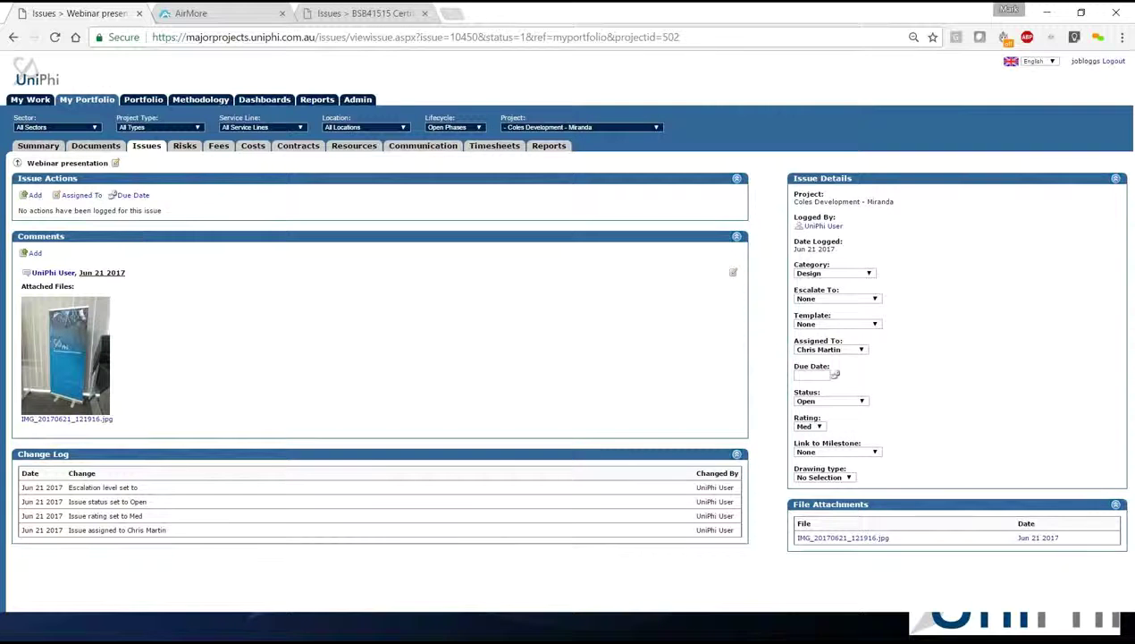
pyautogui.click(17, 165)
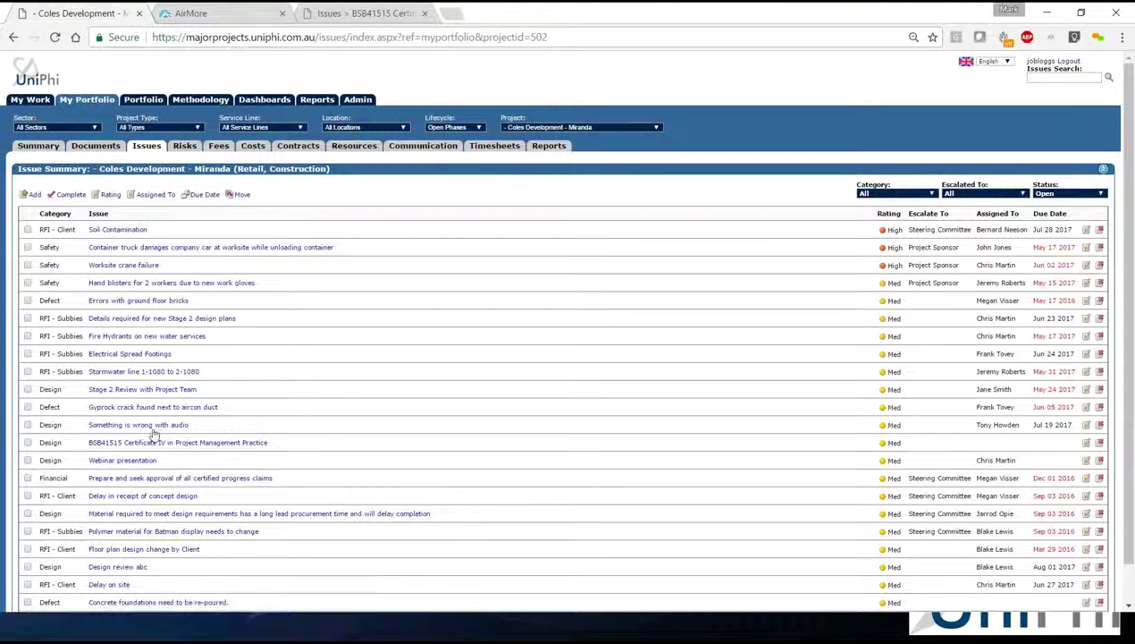
pyautogui.click(153, 427)
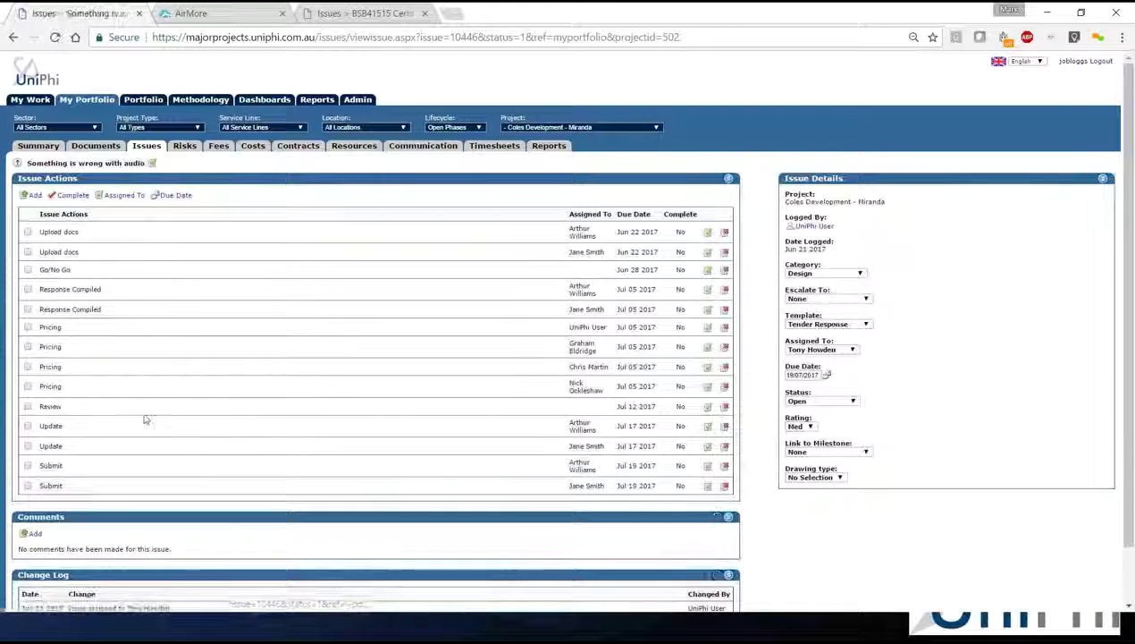